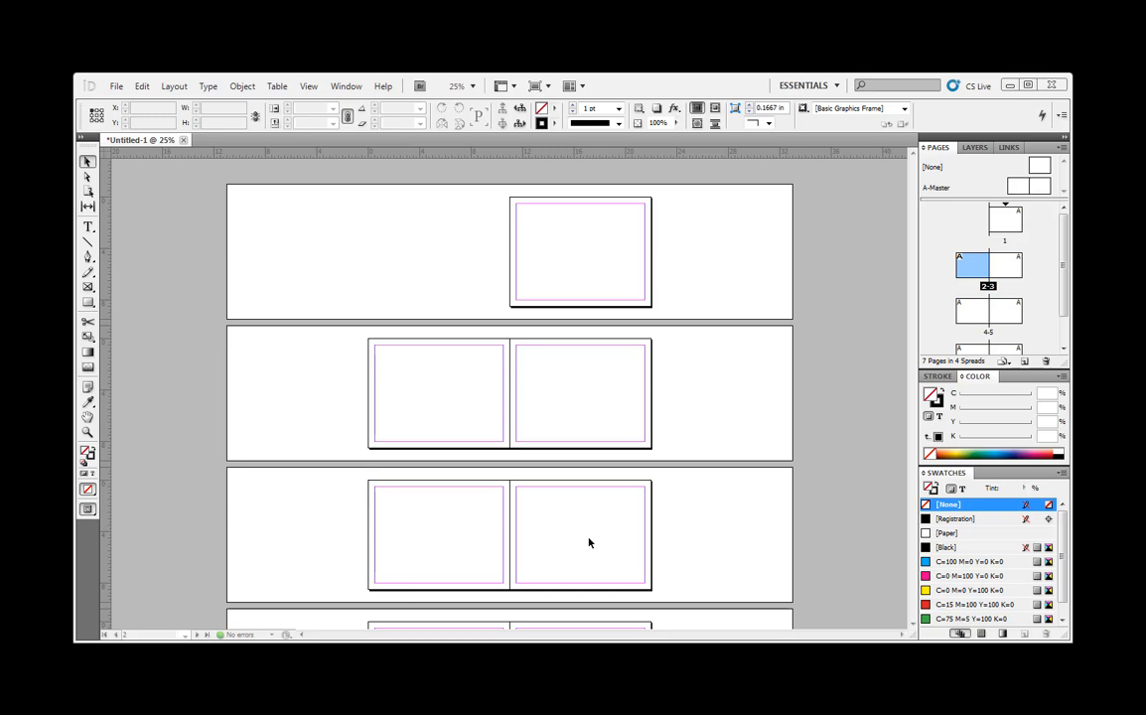
# Open the A-Master spread and place two vertical guides on its left page at about 3.7 in and 7.44 in.
pyautogui.doubleClick(972, 189)
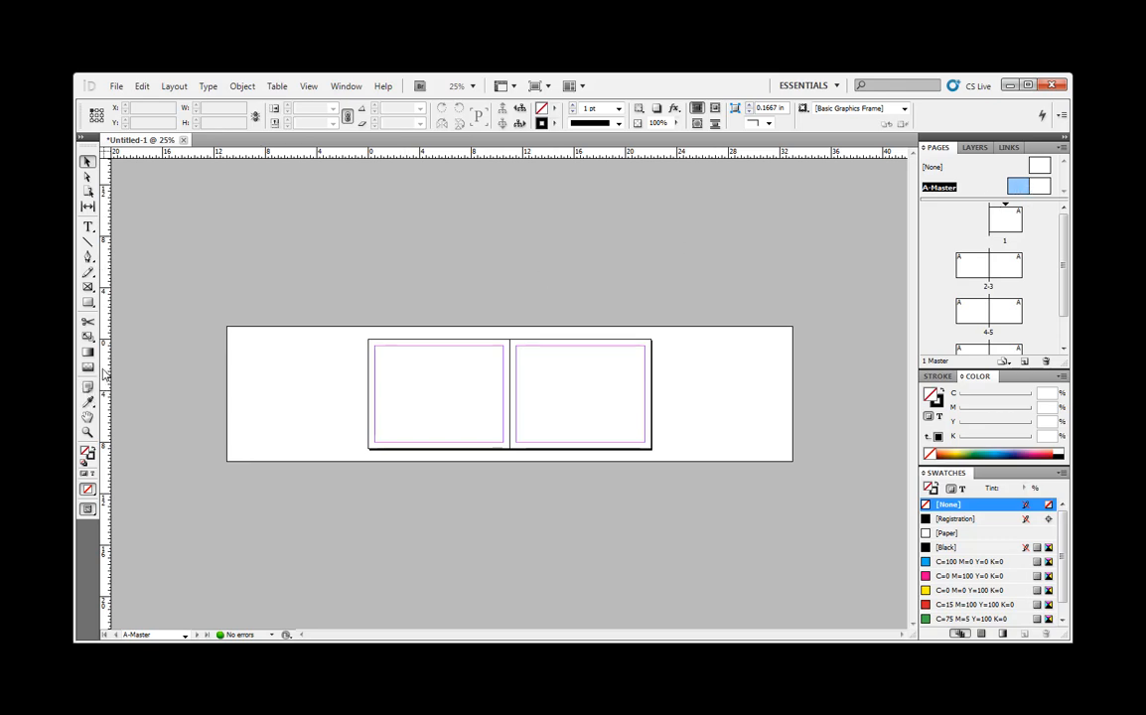
pyautogui.hotkey('ctrl', '=')
pyautogui.hotkey('ctrl', '=')
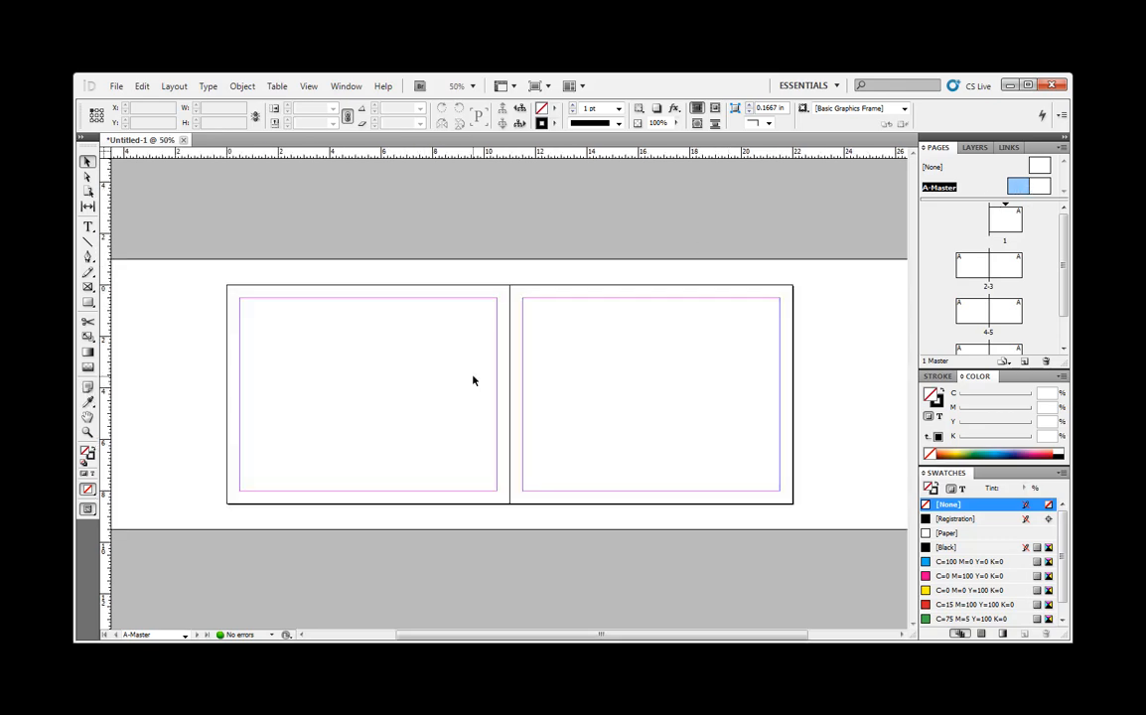
pyautogui.moveTo(601, 634); pyautogui.dragTo(549, 634)
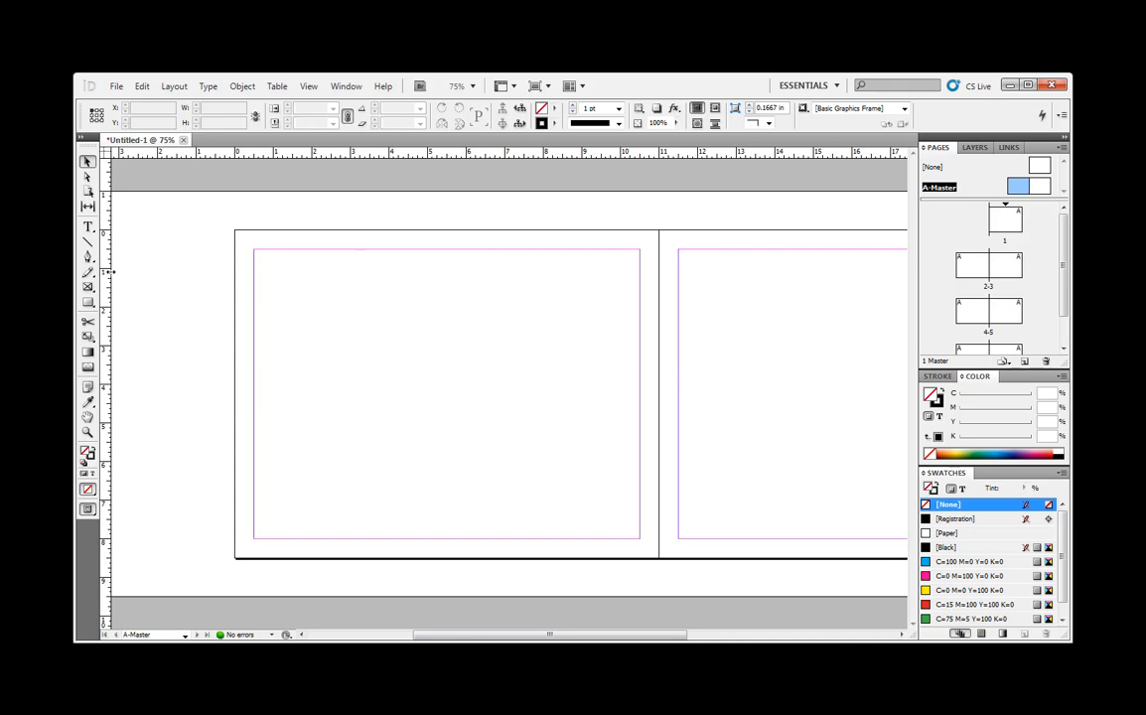
pyautogui.moveTo(109, 270); pyautogui.dragTo(377, 320)
pyautogui.moveTo(104, 298); pyautogui.dragTo(520, 348)
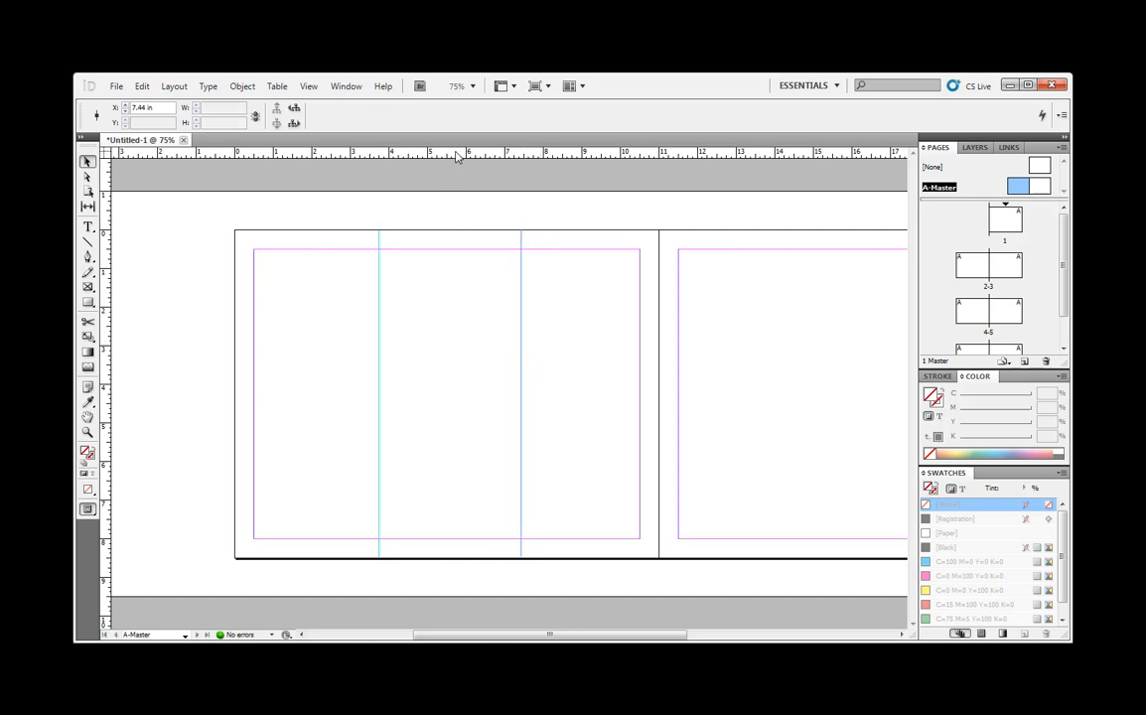
# Place two horizontal guides across the left master page at about 3 in and 5.6 in.
pyautogui.moveTo(453, 152); pyautogui.dragTo(448, 344)
pyautogui.moveTo(435, 157); pyautogui.dragTo(430, 447)
pyautogui.click(446, 349)
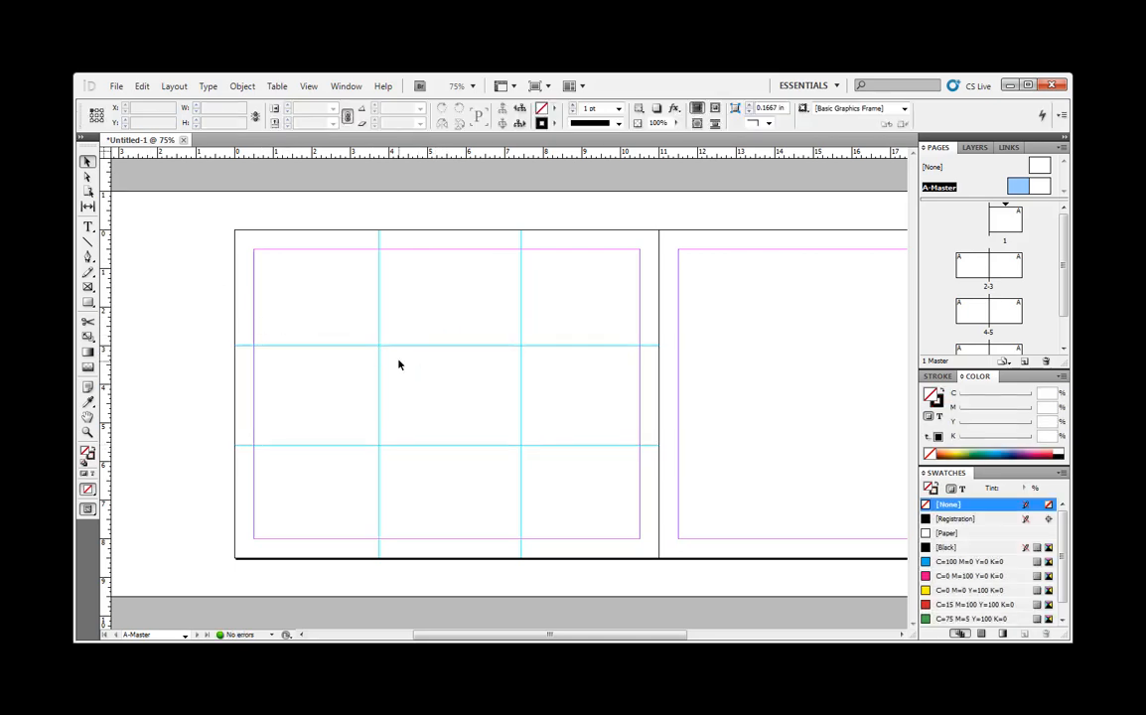
# Reposition the upper horizontal guide on the left master page to about 2.86 in.
pyautogui.click(424, 346)
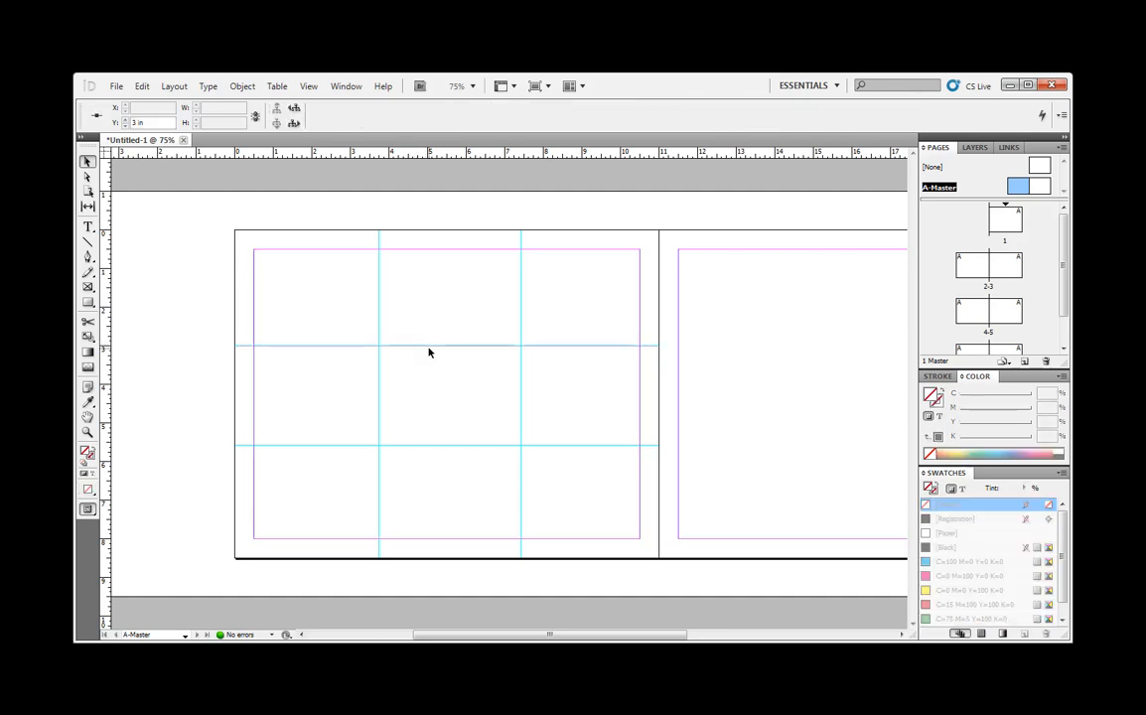
pyautogui.moveTo(429, 349); pyautogui.dragTo(430, 330)
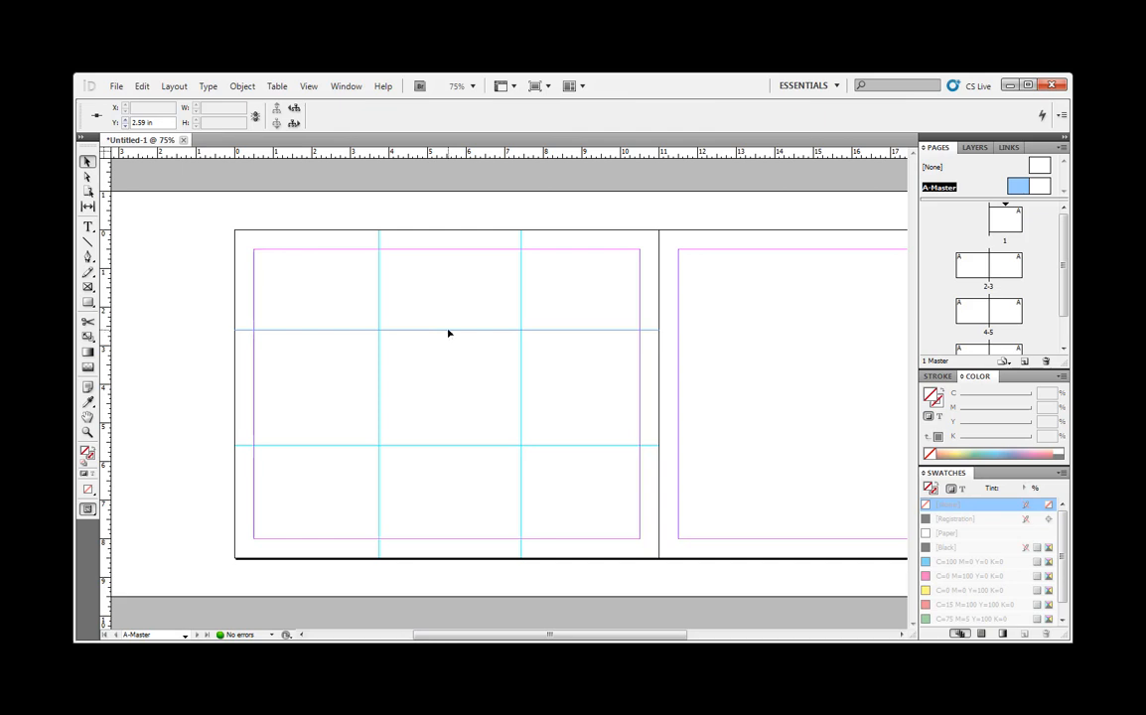
pyautogui.moveTo(448, 331); pyautogui.dragTo(448, 343)
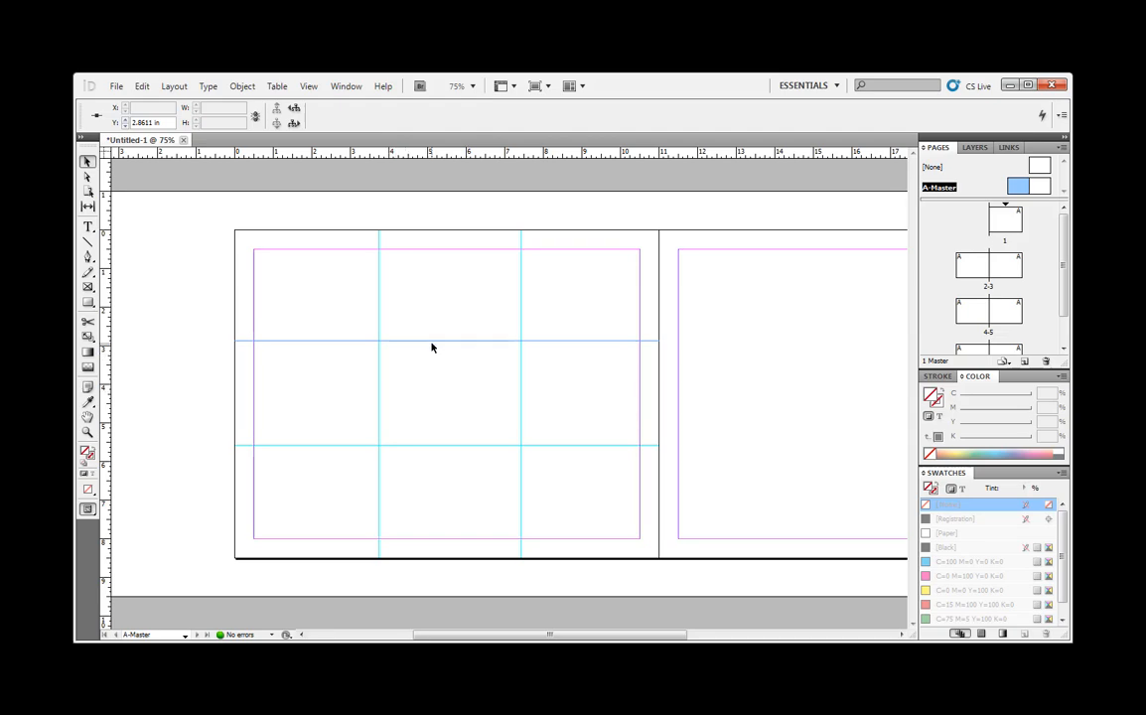
pyautogui.click(431, 377)
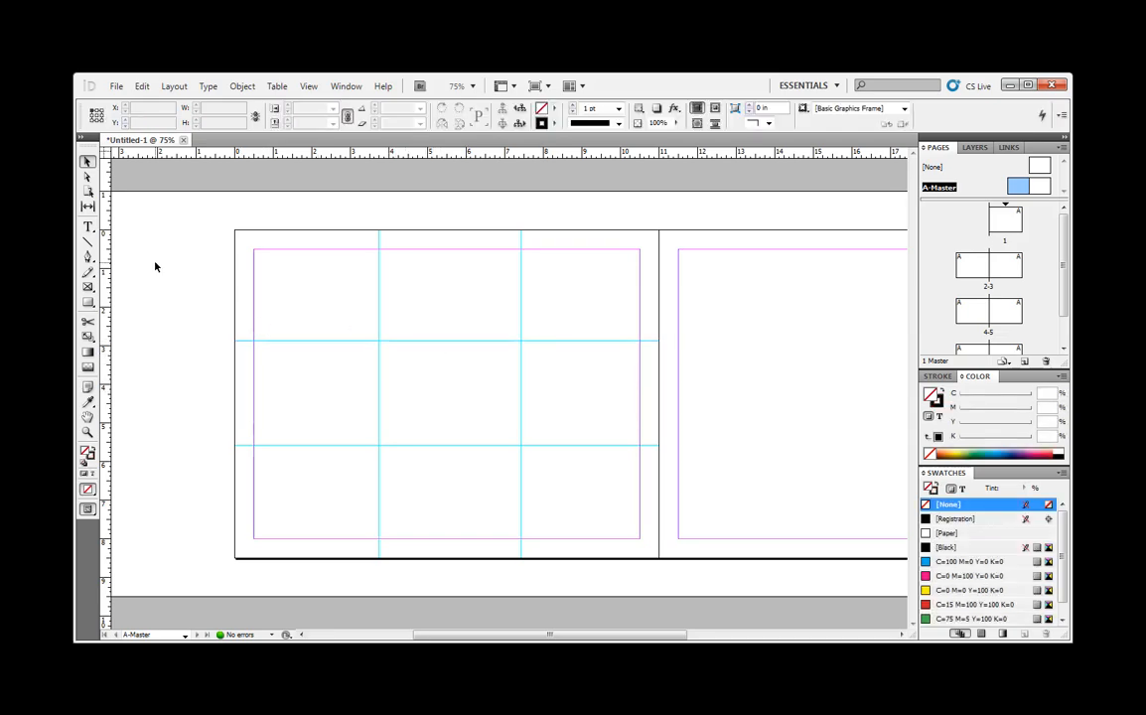
# Add a vertical guide on the pasteboard beside the left master page and delete it.
pyautogui.moveTo(105, 243); pyautogui.dragTo(175, 260)
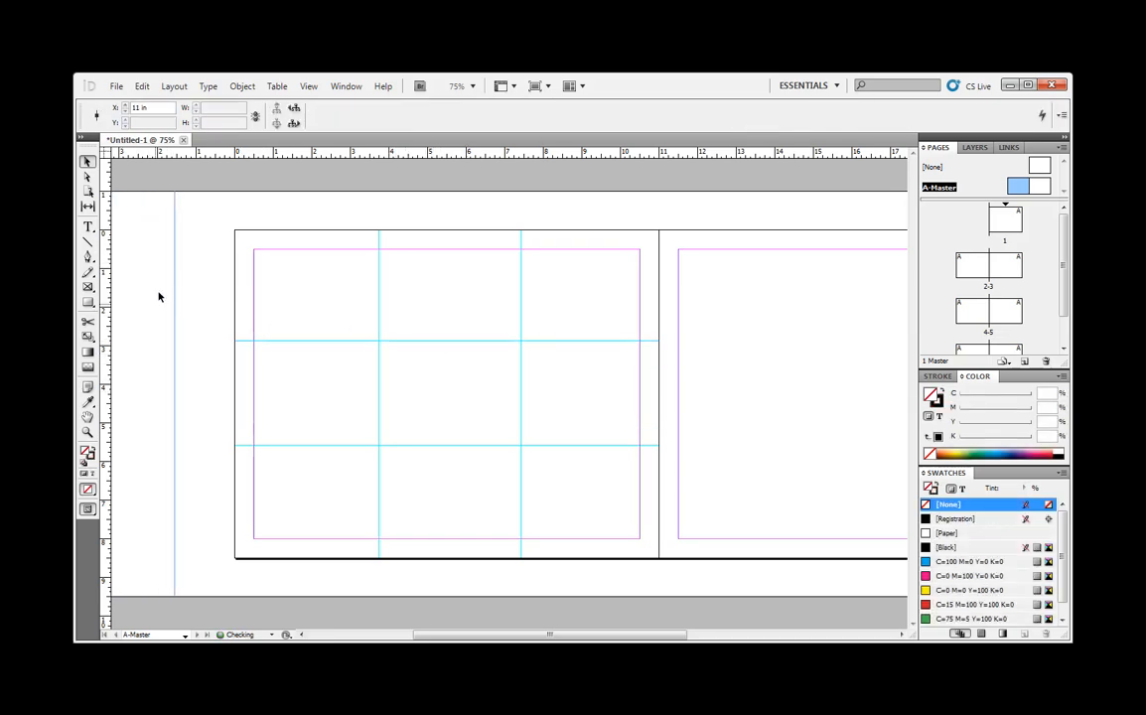
pyautogui.click(174, 340)
pyautogui.press('Delete')
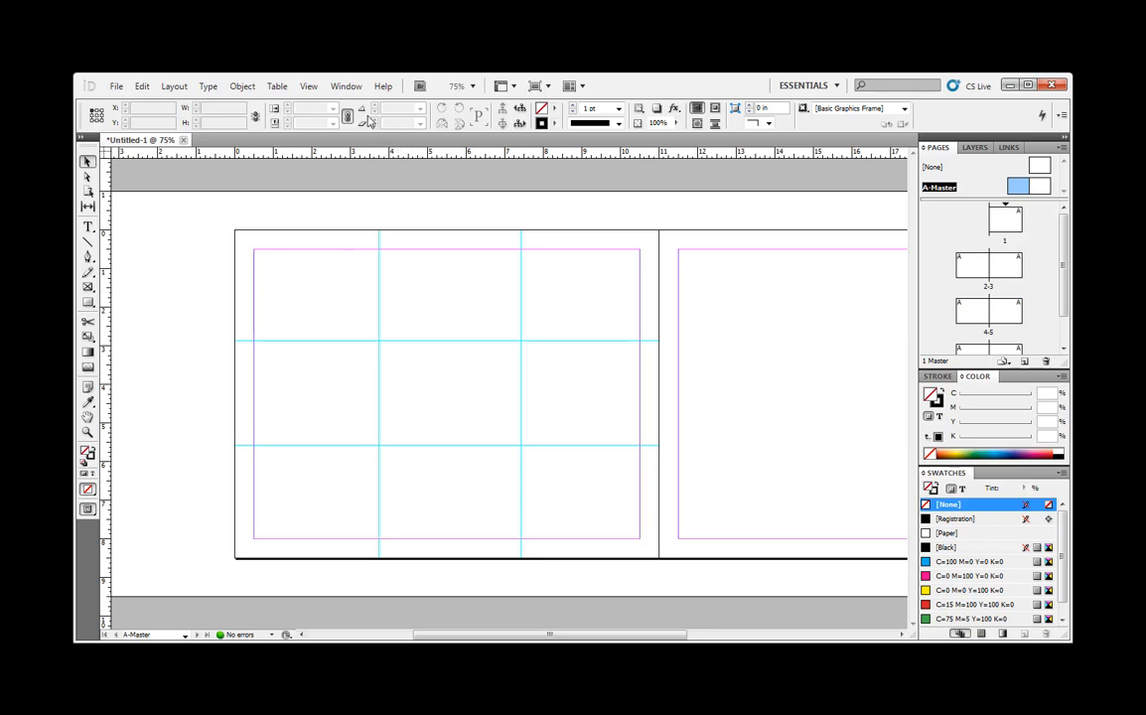
pyautogui.click(309, 88)
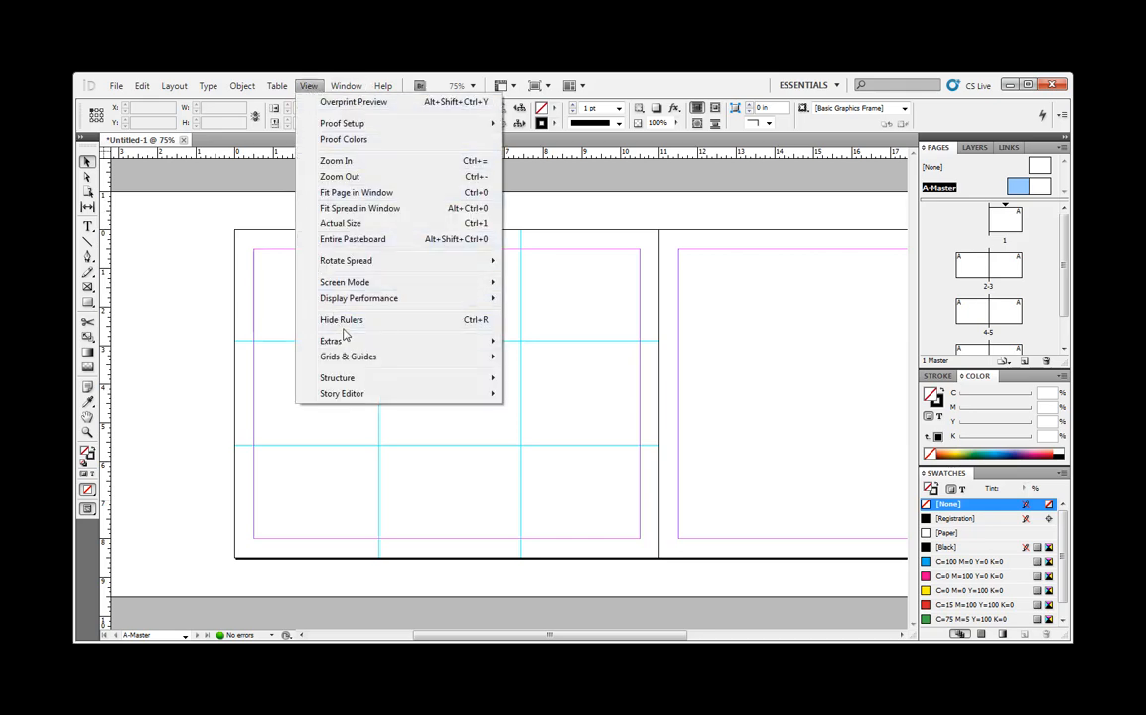
pyautogui.moveTo(340, 360)
pyautogui.click(571, 283)
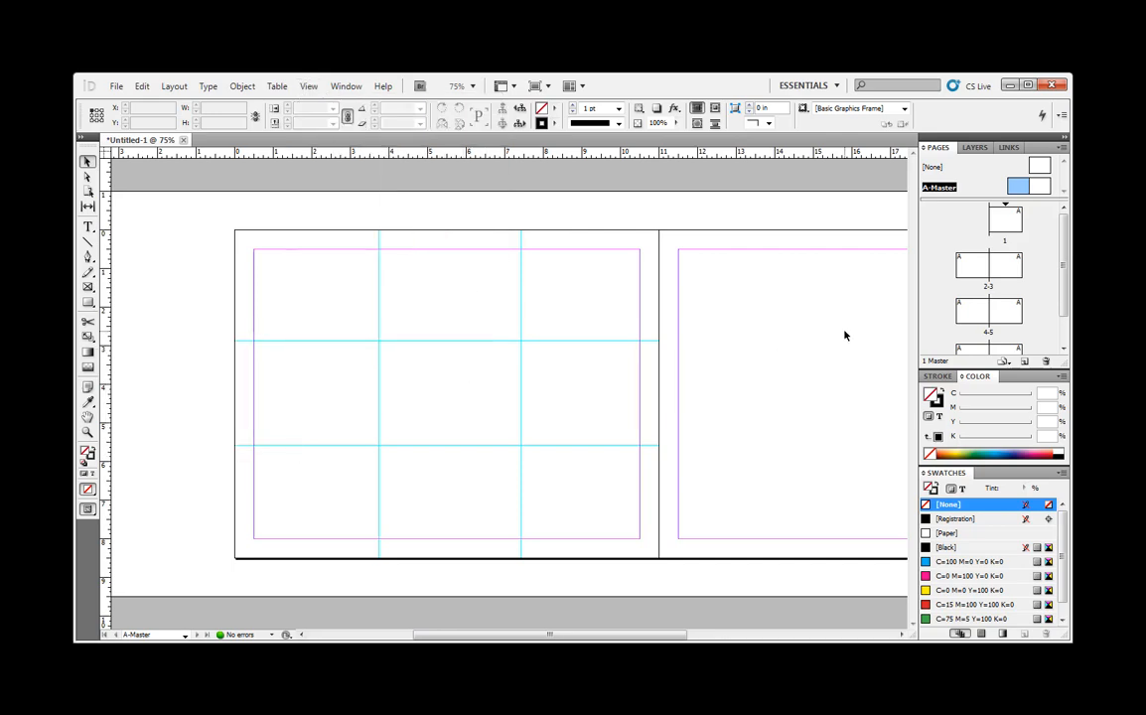
# Place a vertical and a horizontal guide crossing at the centre of the right A-Master page, the horizontal one at 4.25 in.
pyautogui.moveTo(679, 640); pyautogui.dragTo(690, 640)
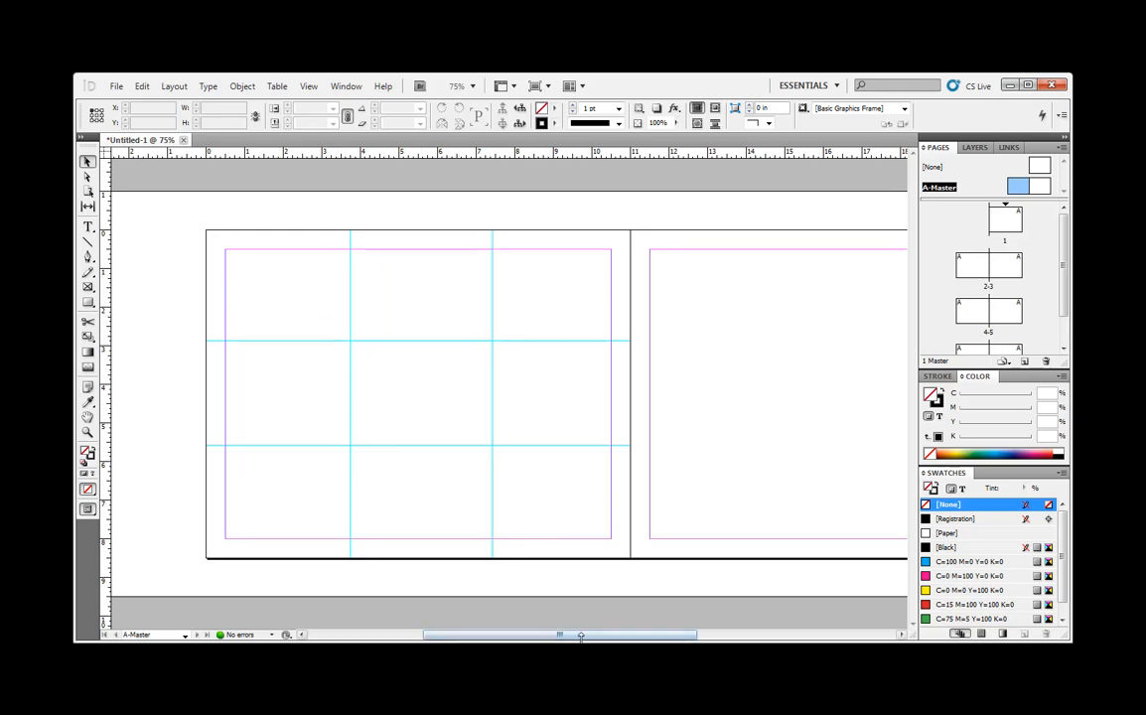
pyautogui.moveTo(562, 633); pyautogui.dragTo(648, 634)
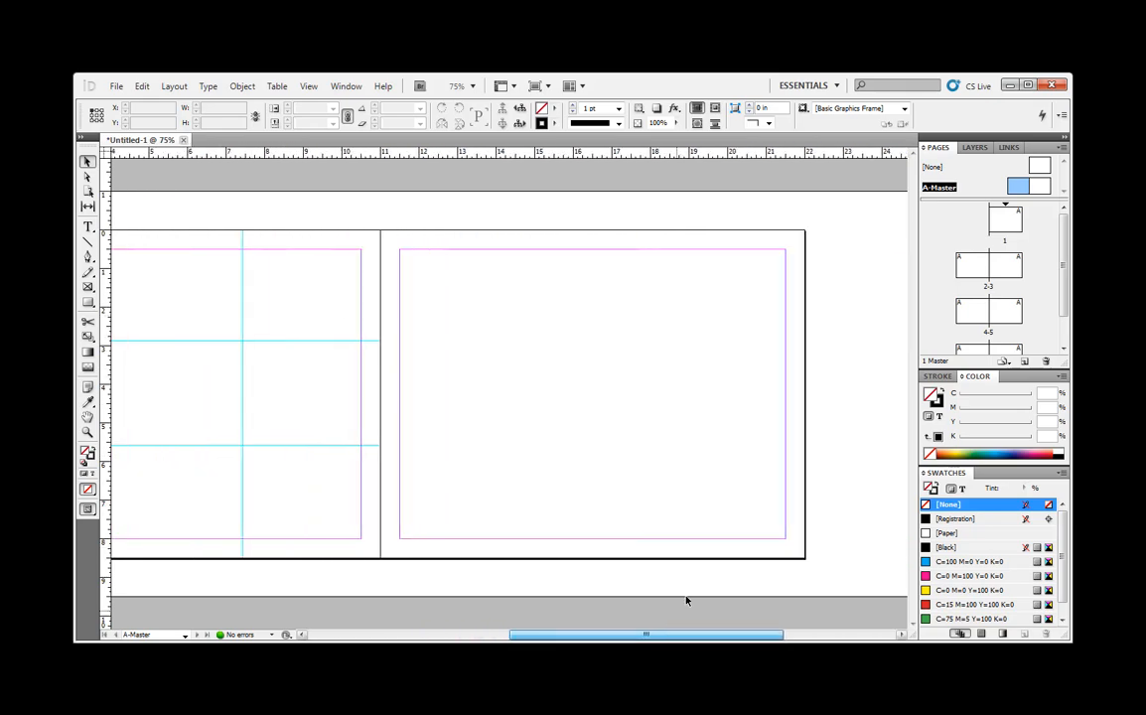
pyautogui.click(1040, 186)
pyautogui.doubleClick(1041, 186)
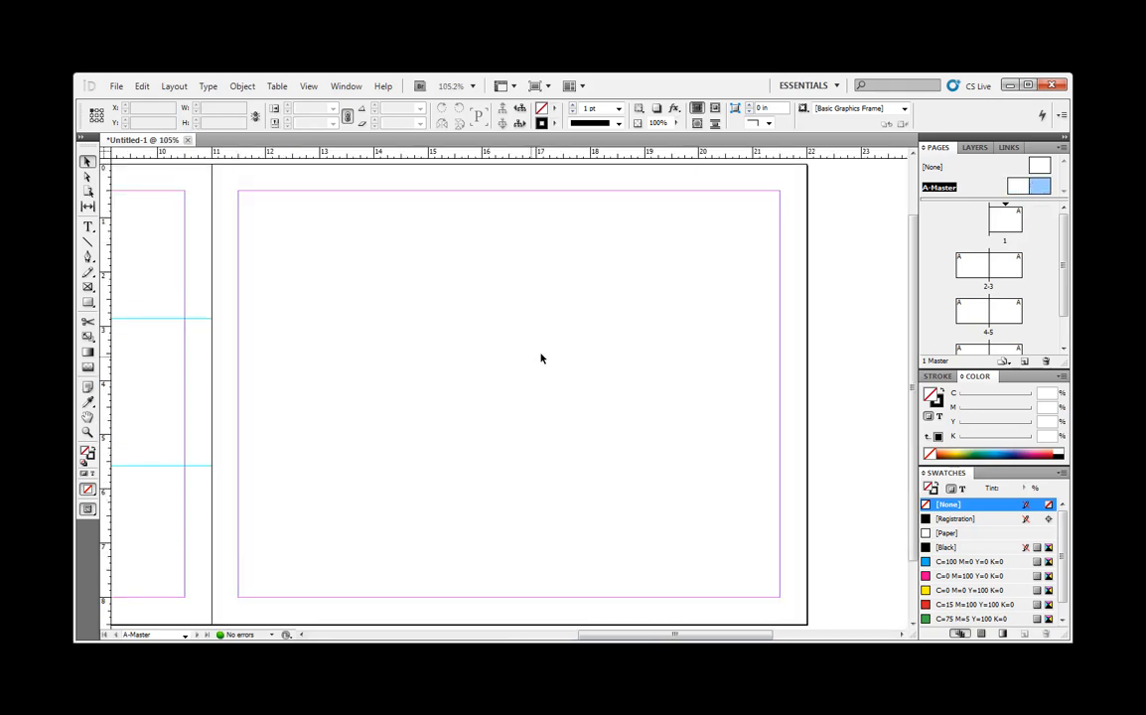
pyautogui.moveTo(104, 278); pyautogui.dragTo(508, 332)
pyautogui.moveTo(655, 154); pyautogui.dragTo(633, 395)
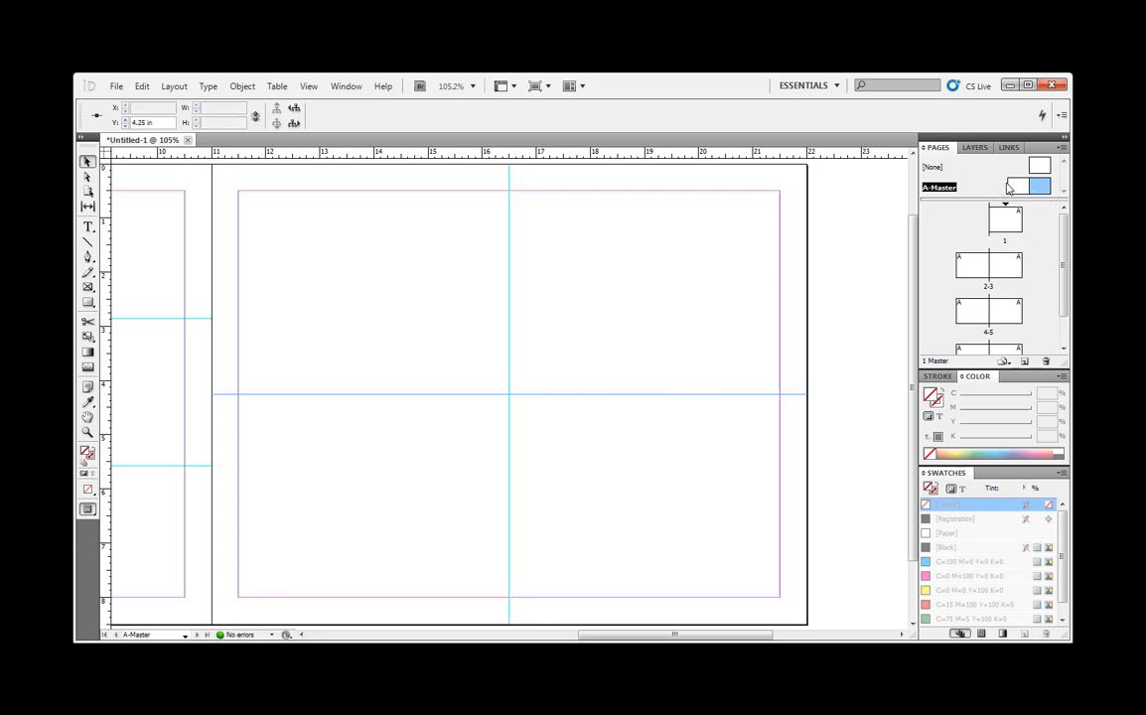
# Return to the document at page 2 and examine the master guides on all its spreads.
pyautogui.click(949, 234)
pyautogui.click(968, 269)
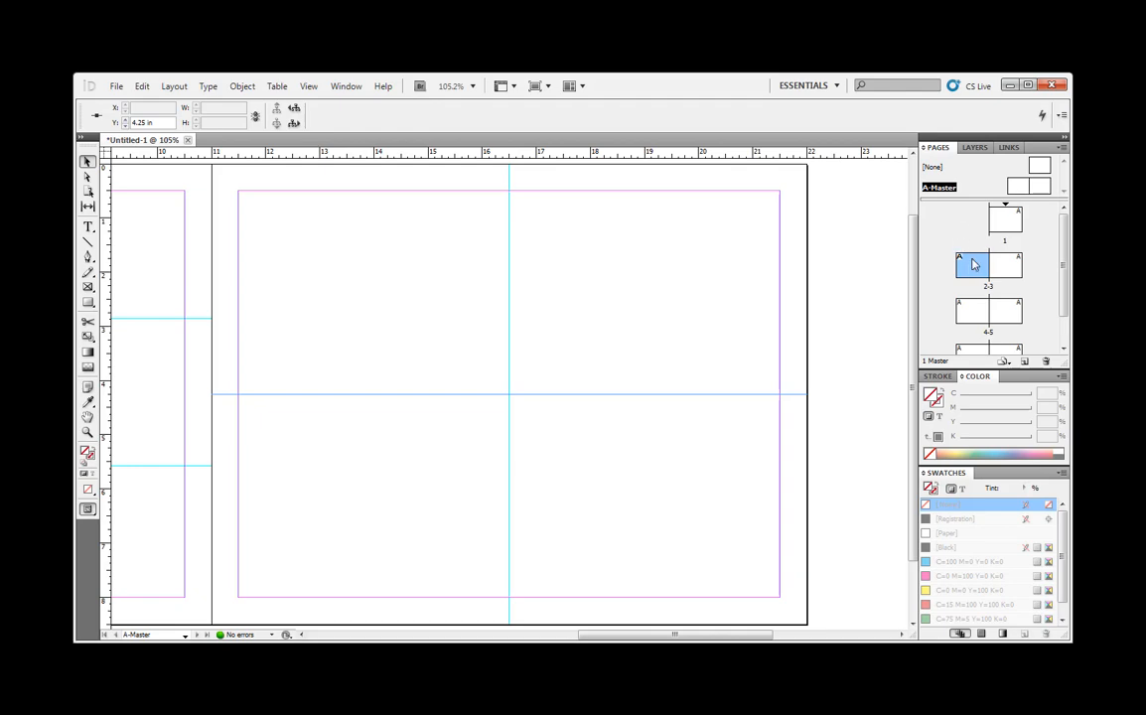
pyautogui.click(966, 229)
pyautogui.hotkey('ctrl', '-')
pyautogui.hotkey('ctrl', '-')
pyautogui.hotkey('ctrl', '-')
pyautogui.hotkey('ctrl', '-')
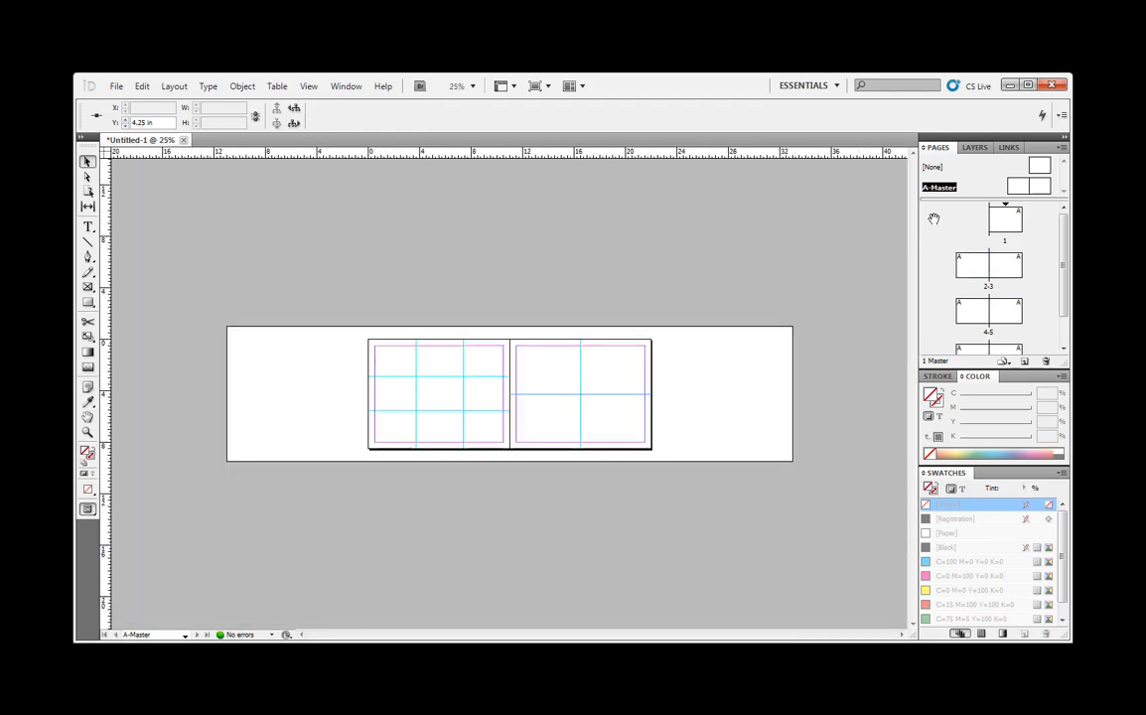
pyautogui.doubleClick(974, 268)
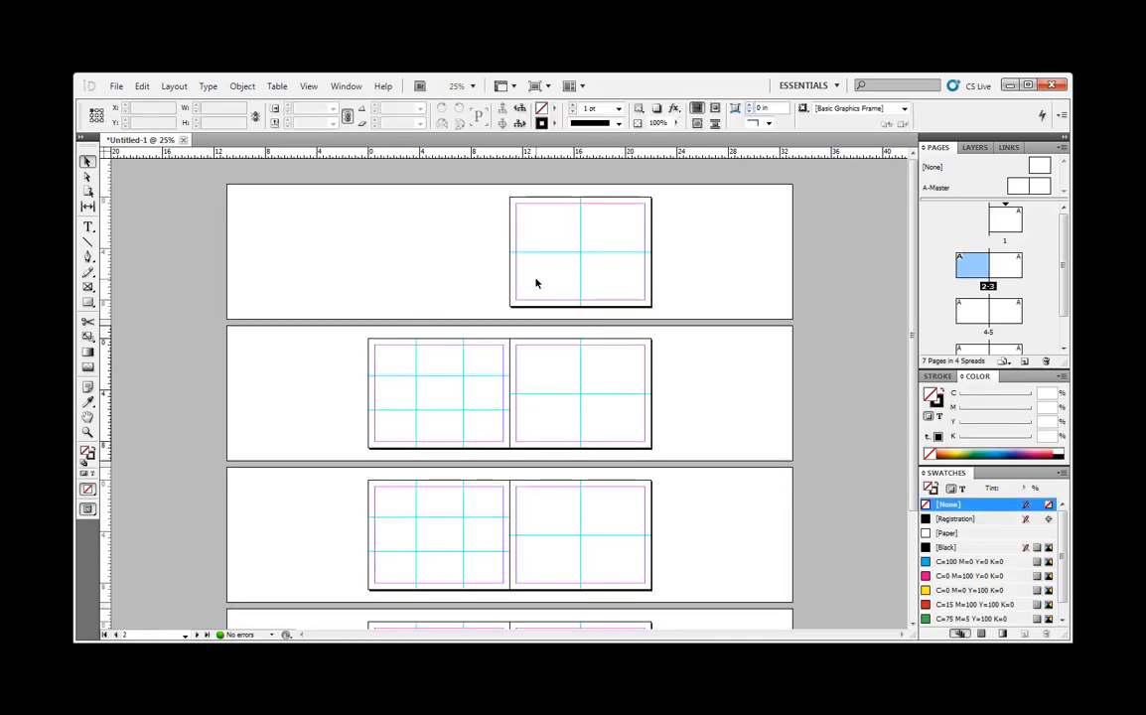
pyautogui.scroll(-2, 743, 562)
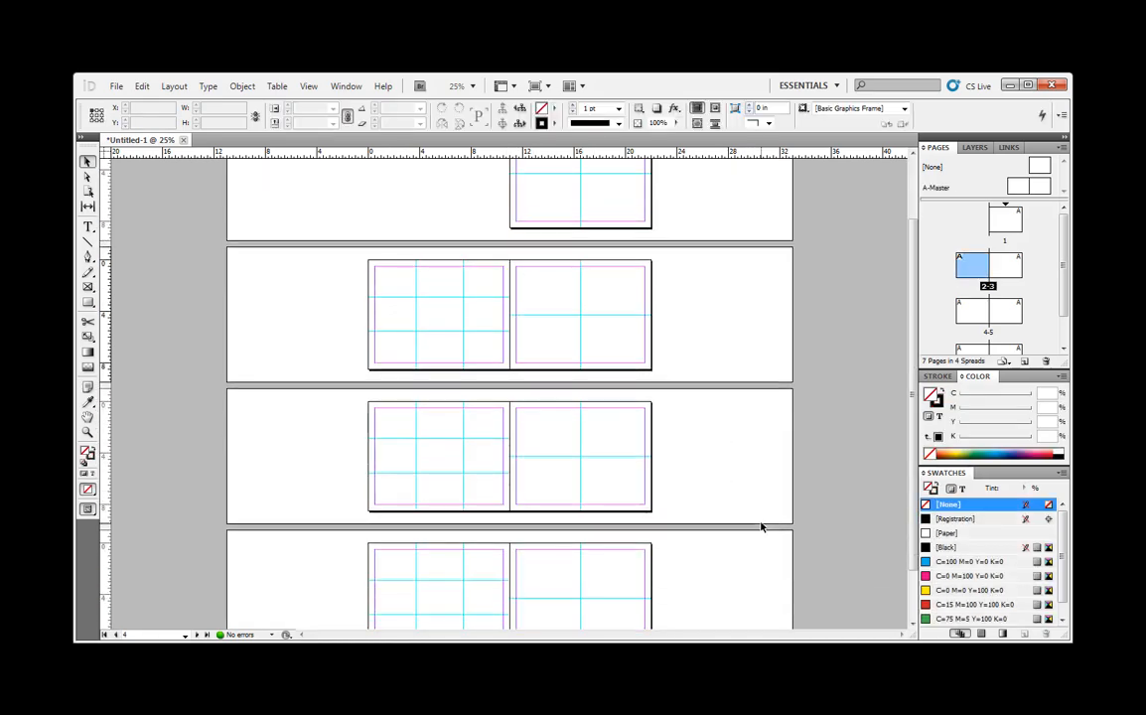
pyautogui.scroll(-1, 525, 449)
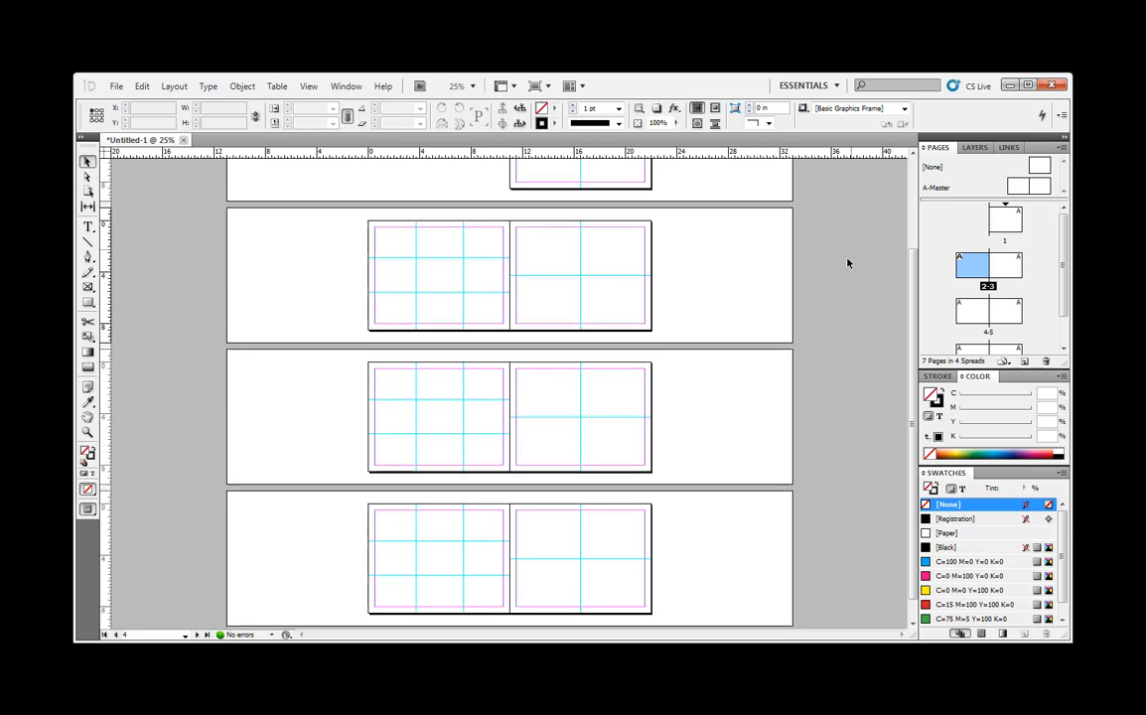
pyautogui.scroll(-1, 781, 552)
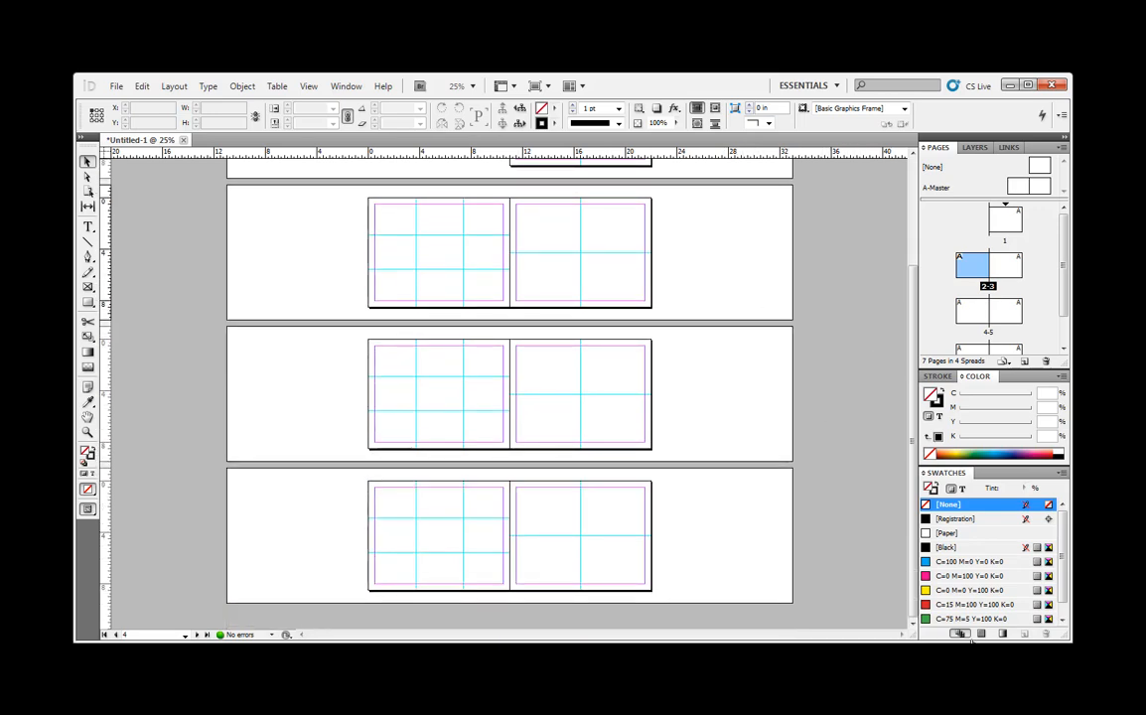
pyautogui.scroll(1, 785, 621)
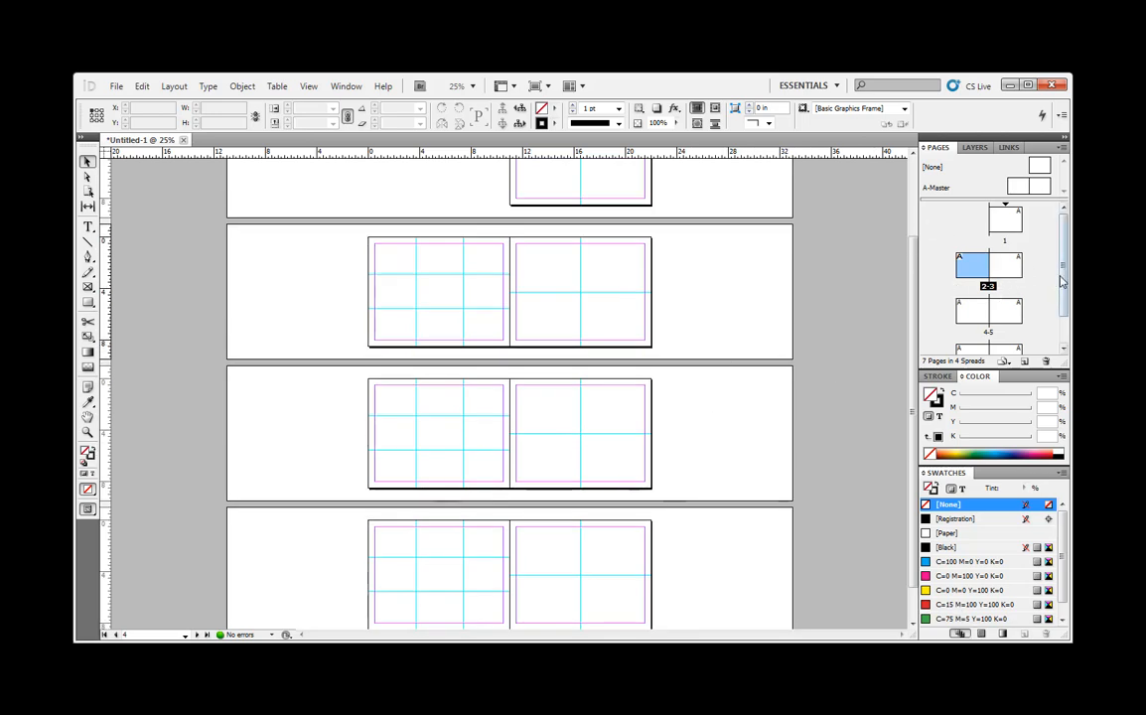
pyautogui.scroll(-2, 961, 251)
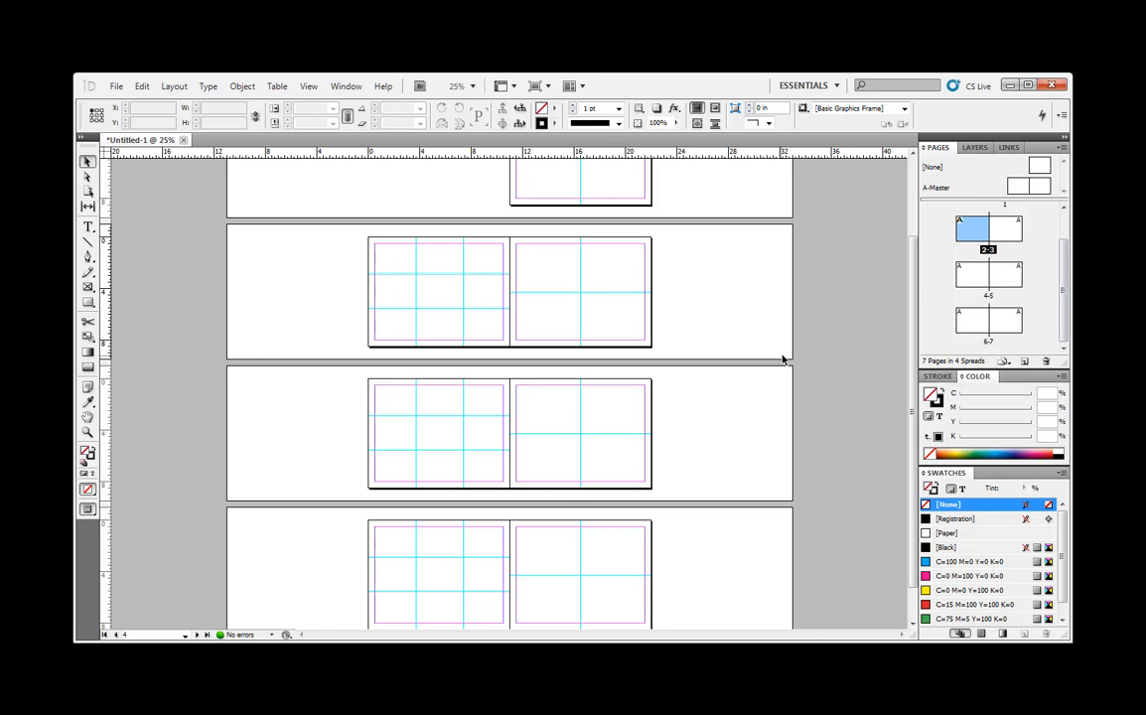
pyautogui.hotkey('ctrl', '-')
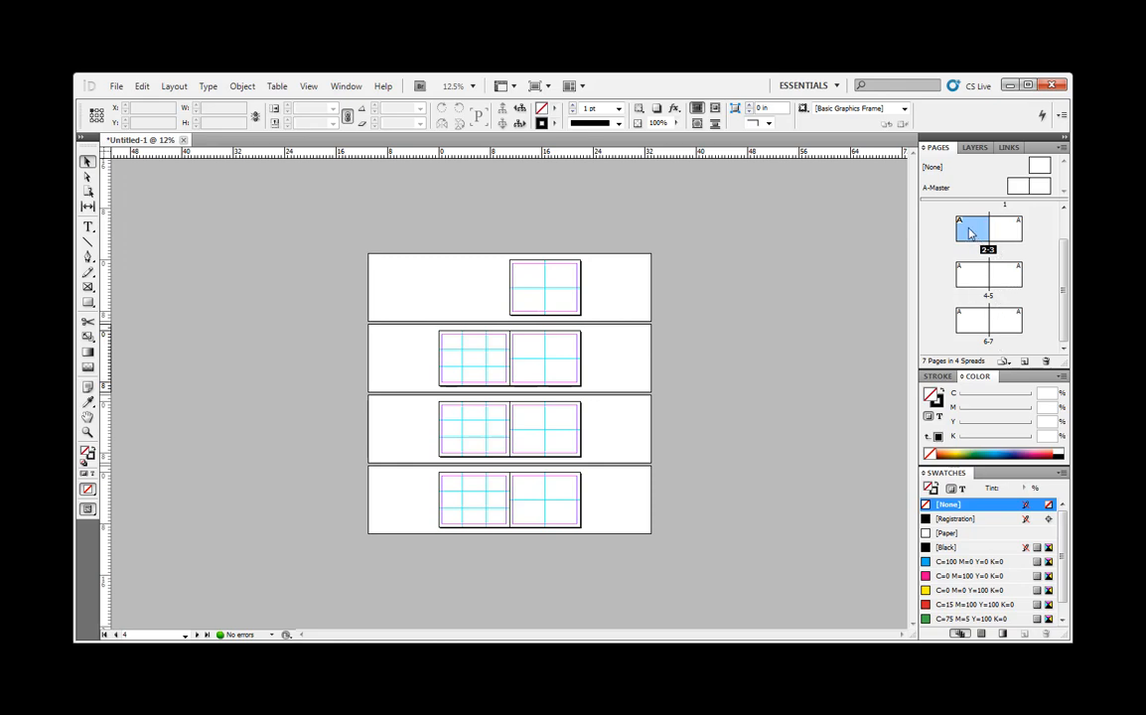
# Add four new pages based on A-Master after page 7, as spreads 8-9 and 10-11.
pyautogui.click(1008, 232)
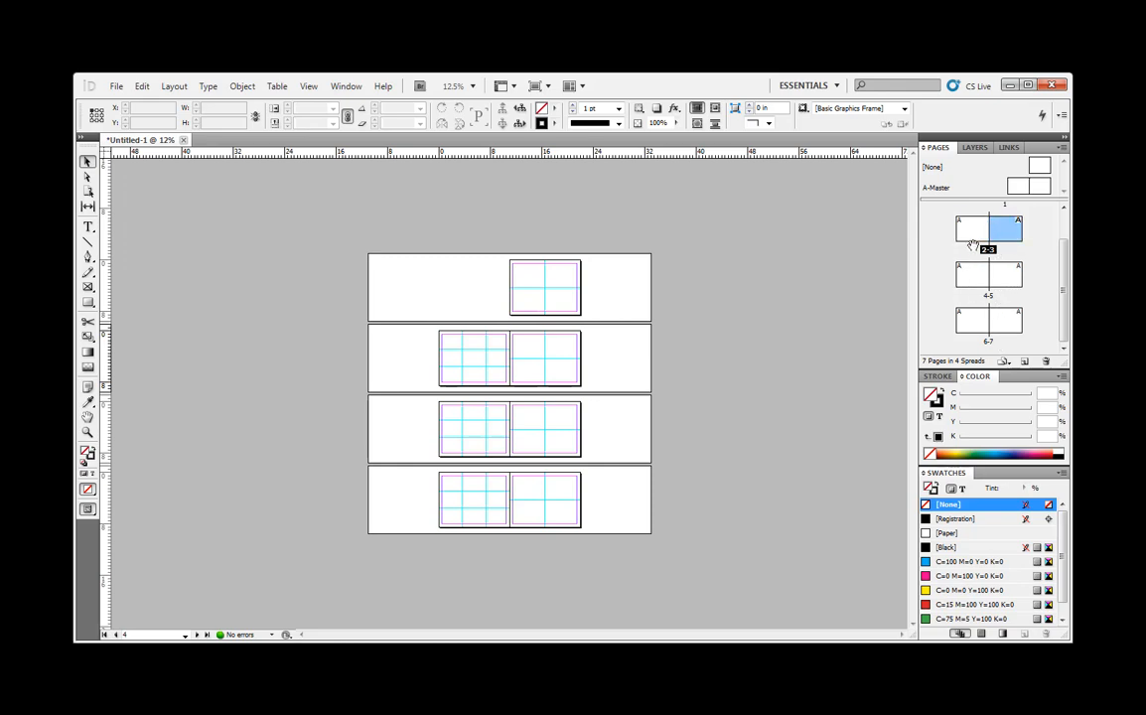
pyautogui.click(1004, 276)
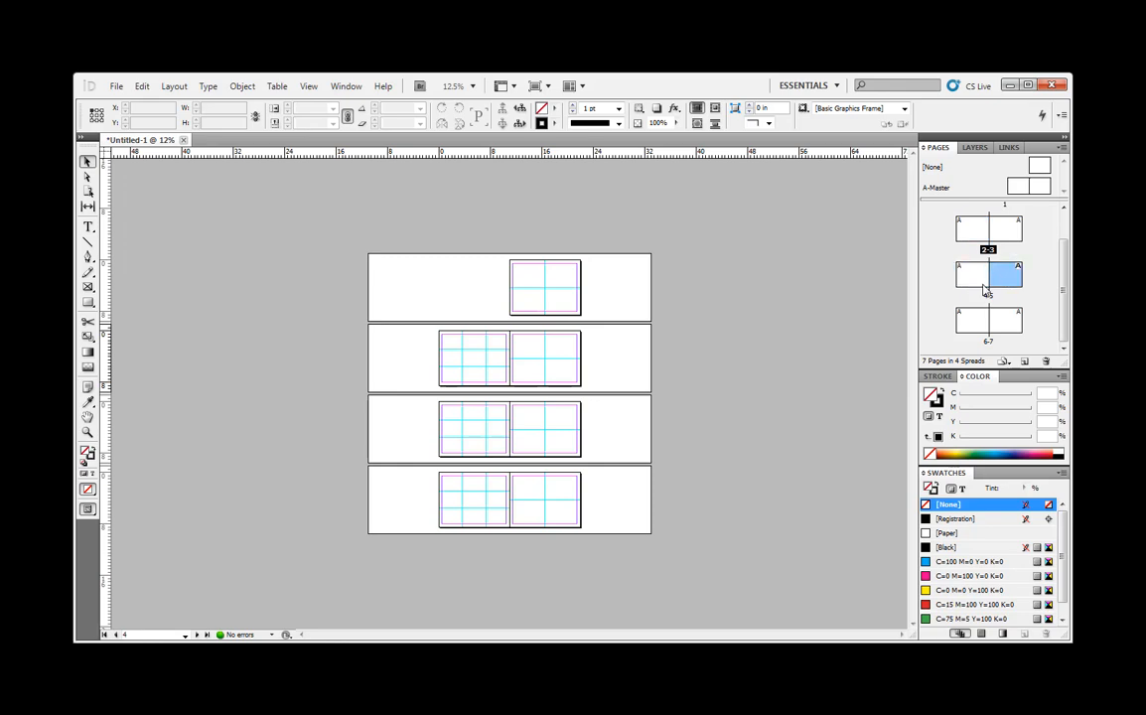
pyautogui.click(996, 322)
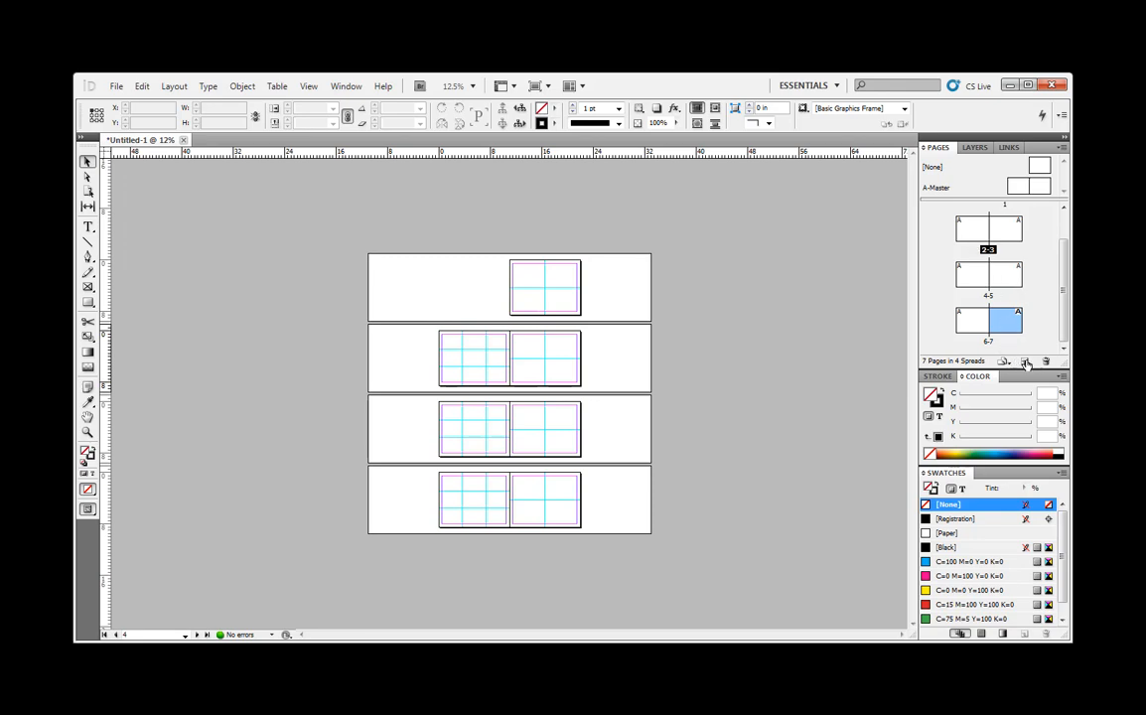
pyautogui.click(1026, 363)
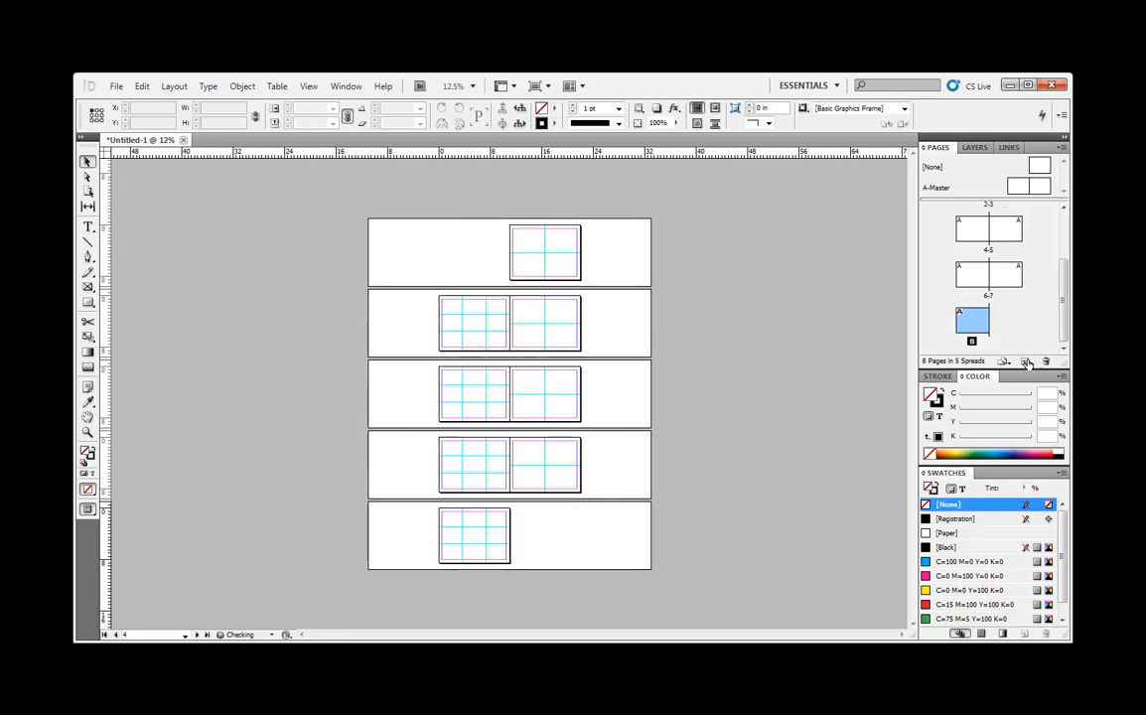
pyautogui.click(1025, 362)
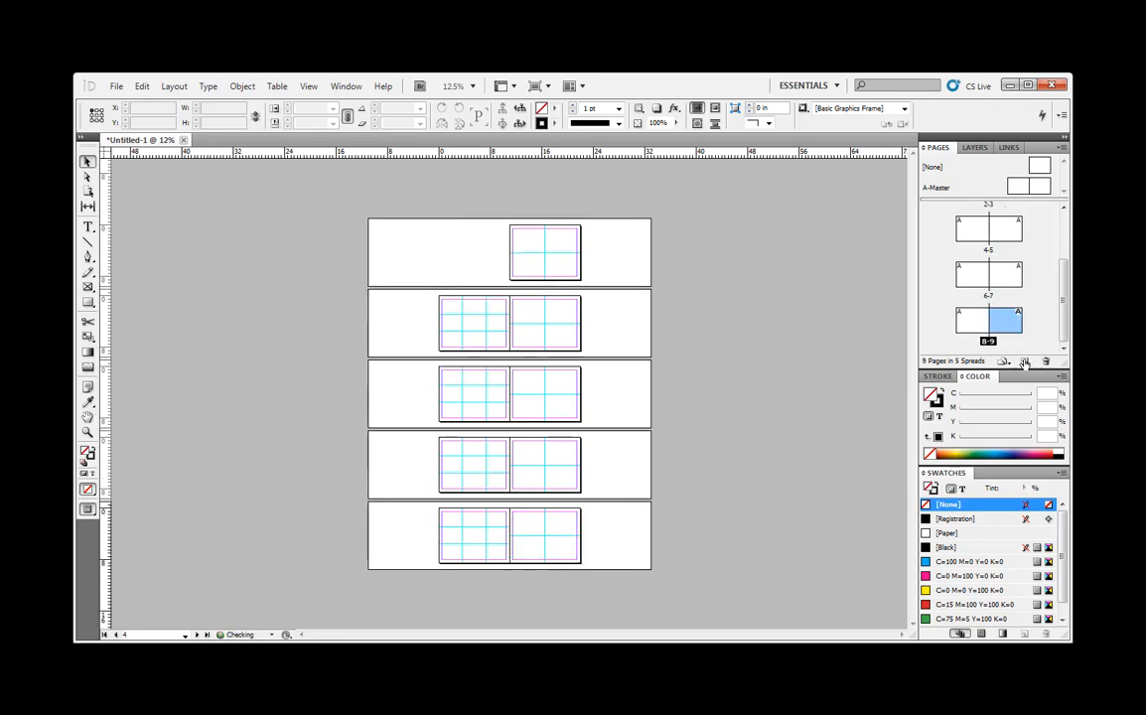
pyautogui.click(1025, 364)
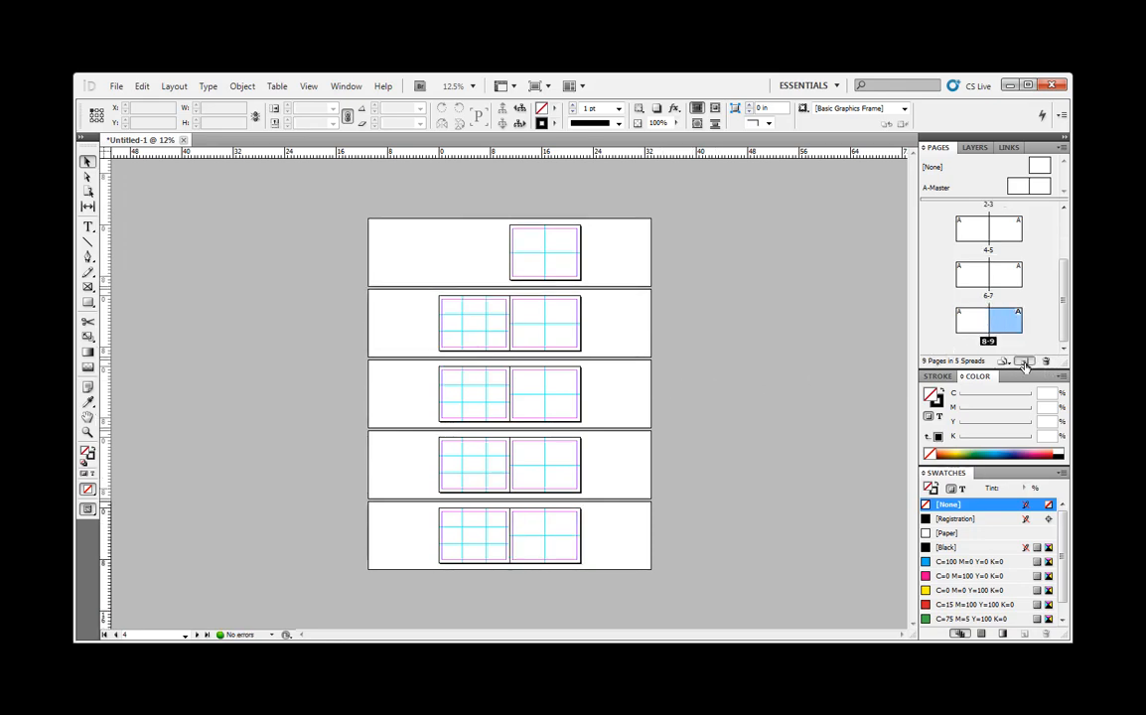
pyautogui.click(974, 280)
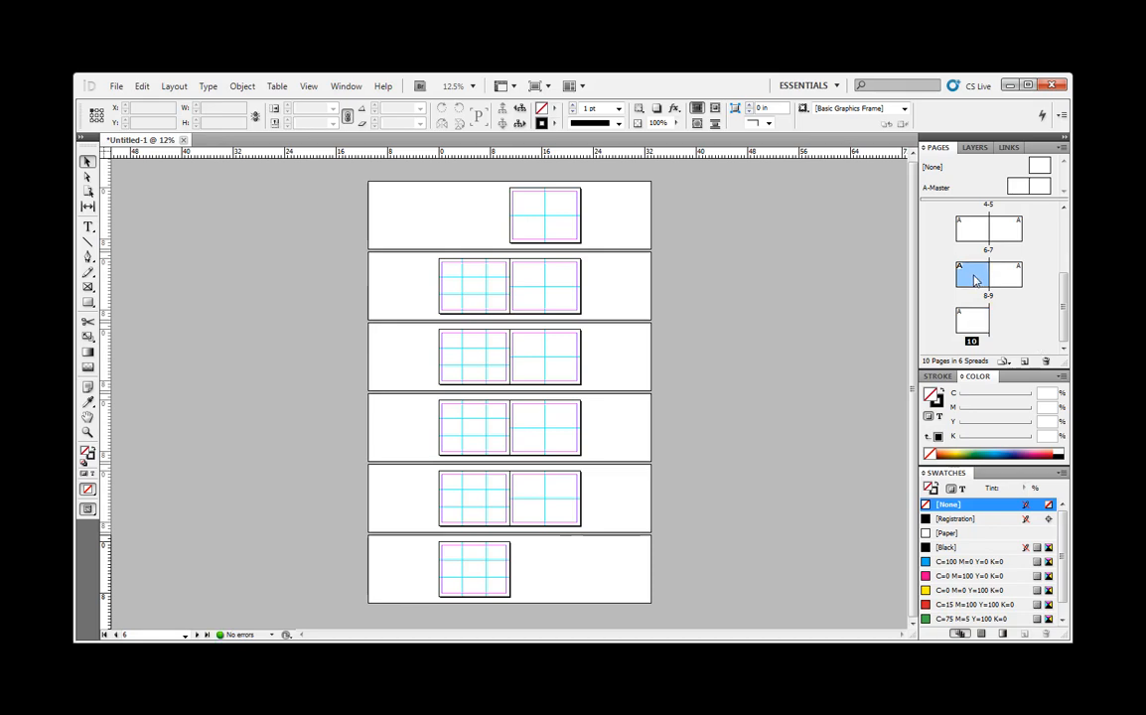
pyautogui.click(1027, 364)
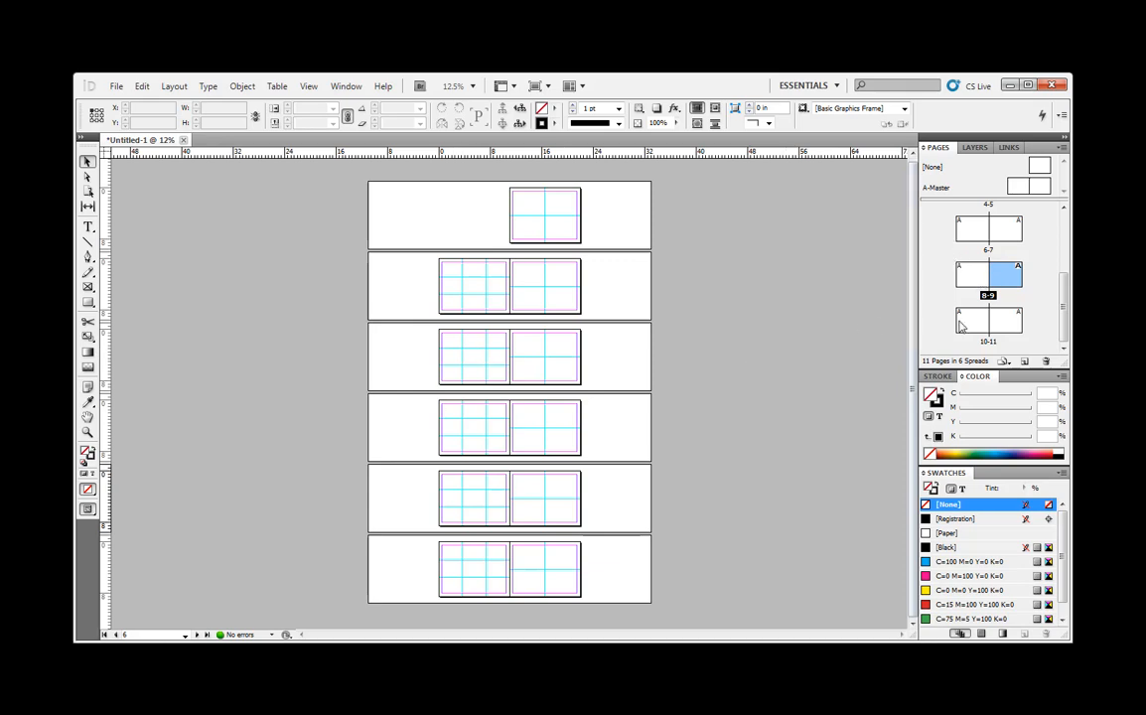
pyautogui.scroll(3, 996, 283)
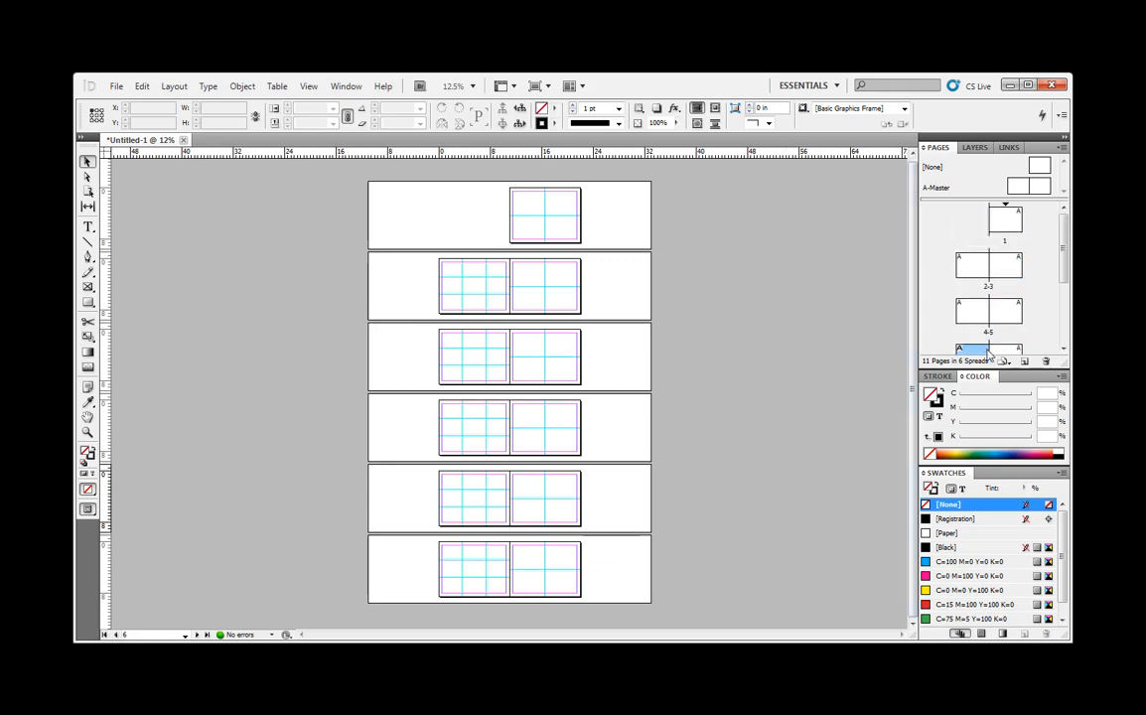
# Delete page 11, the right-hand page of the last spread, from the document.
pyautogui.scroll(-3, 979, 289)
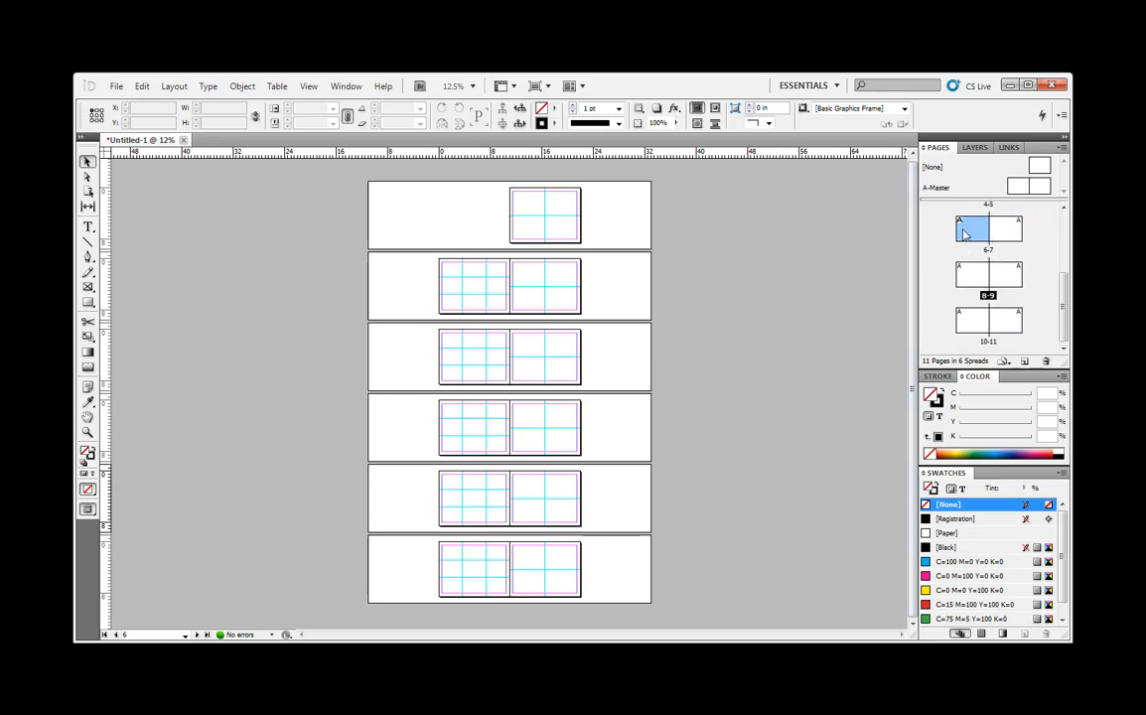
pyautogui.scroll(1, 970, 283)
pyautogui.scroll(-1, 984, 293)
pyautogui.click(1004, 319)
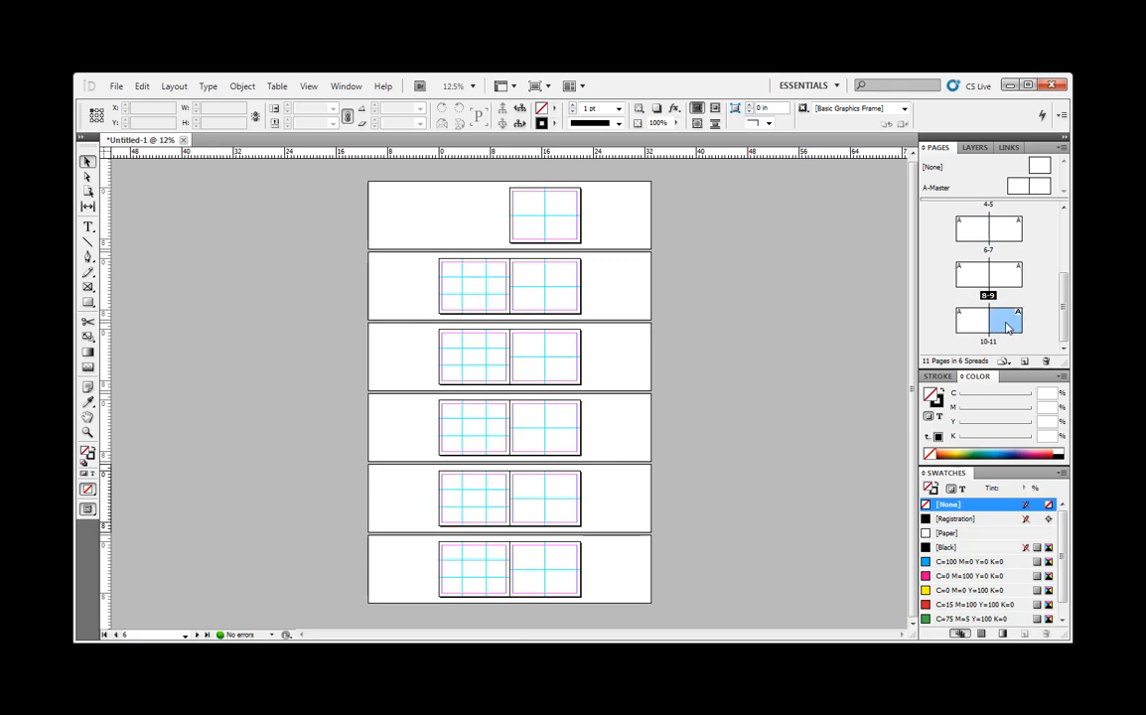
pyautogui.click(1045, 360)
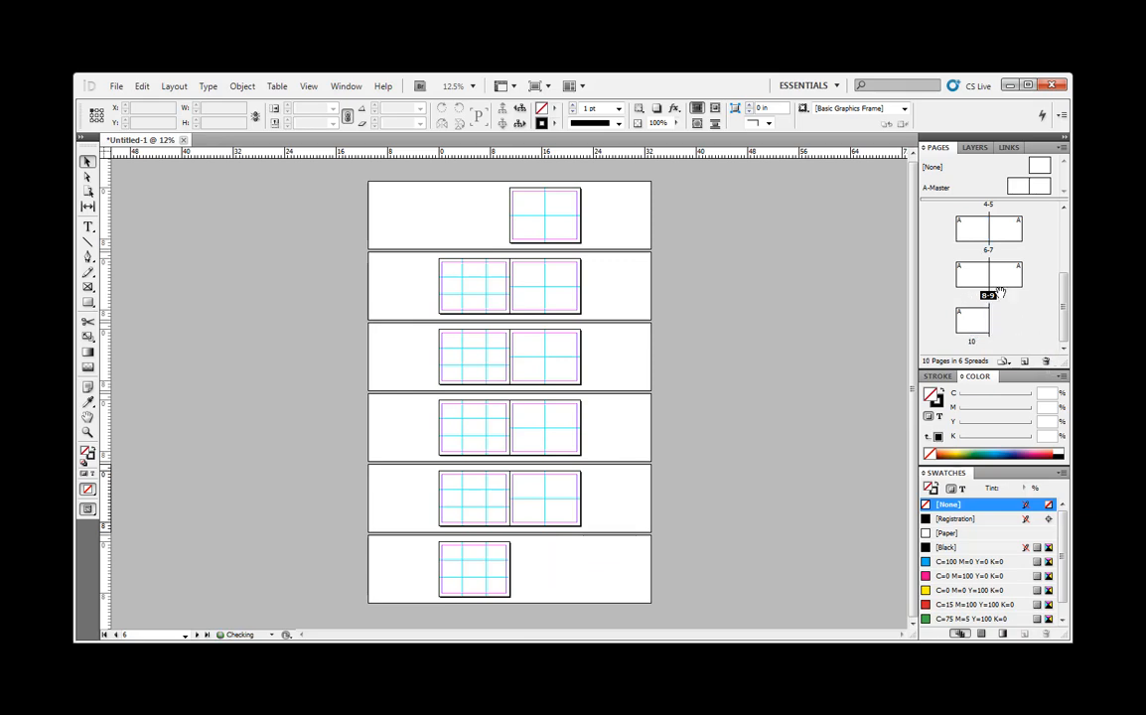
# Delete pages 8, 9 and 10 together and clear the remaining page selection.
pyautogui.click(1004, 279)
pyautogui.keyDown('shift'); pyautogui.click(963, 275); pyautogui.keyUp('shift')
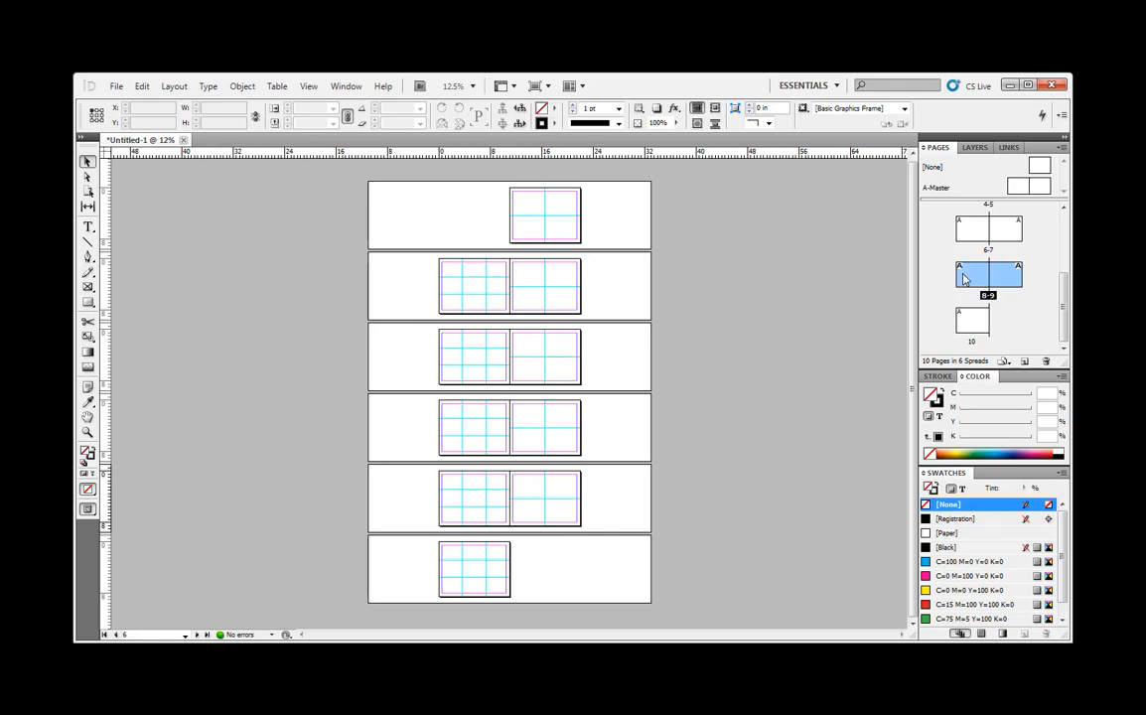
pyautogui.keyDown('shift'); pyautogui.click(974, 324); pyautogui.keyUp('shift')
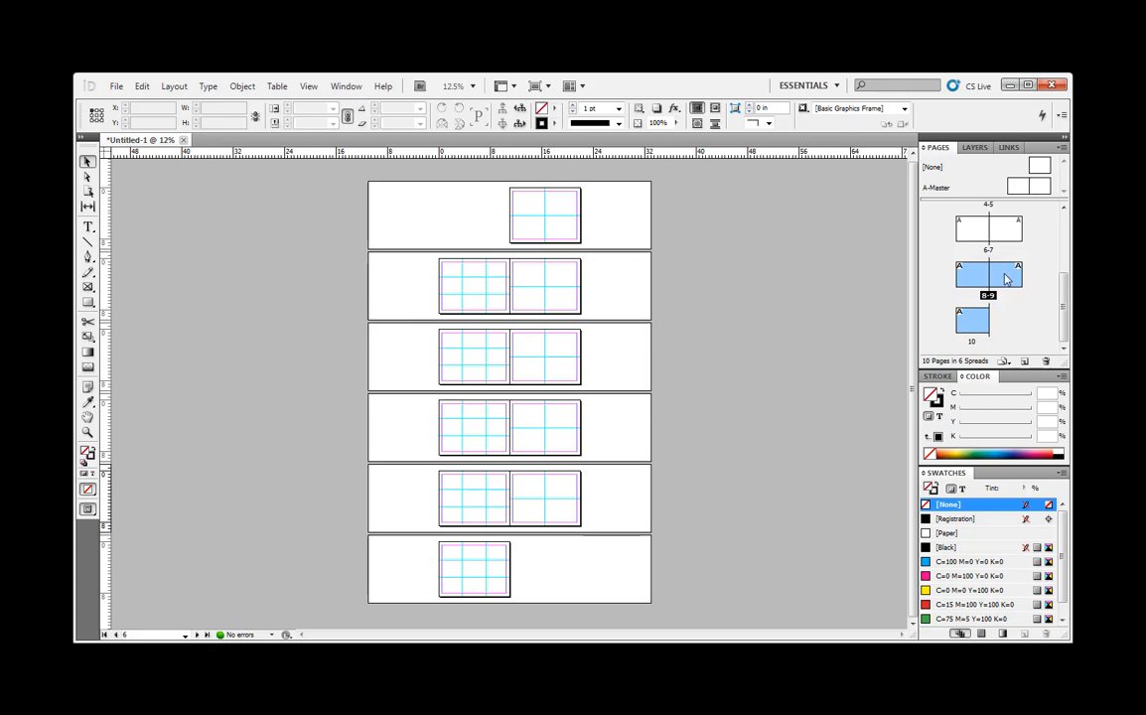
pyautogui.click(1047, 362)
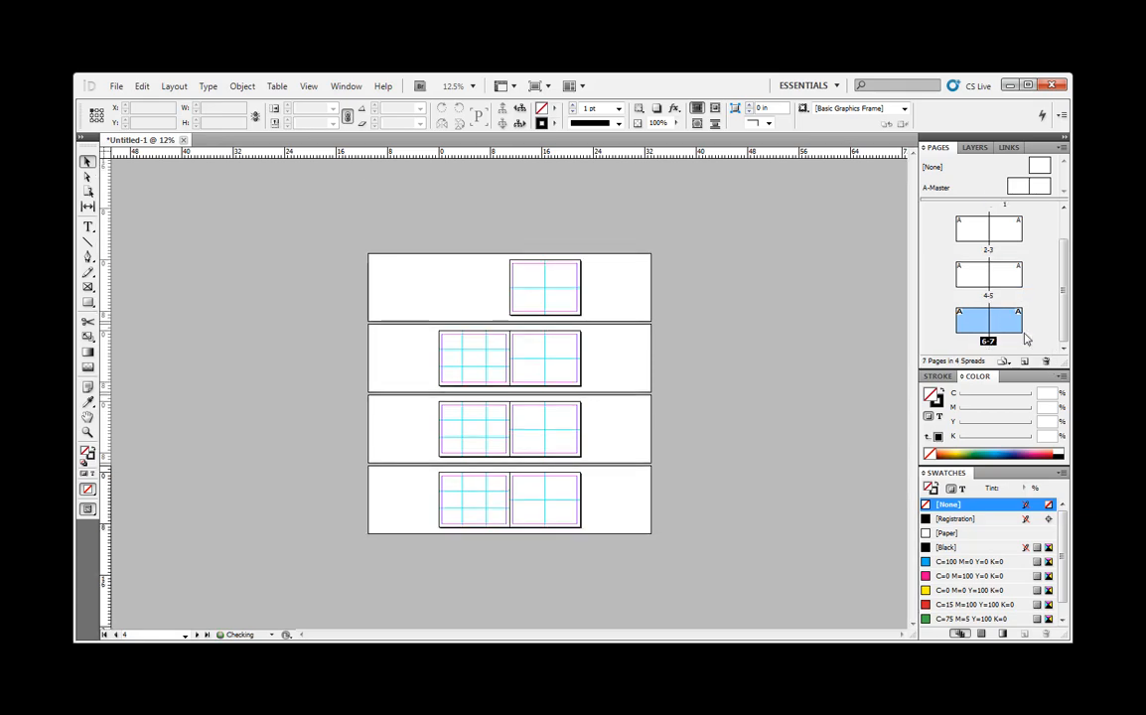
pyautogui.scroll(2, 1063, 315)
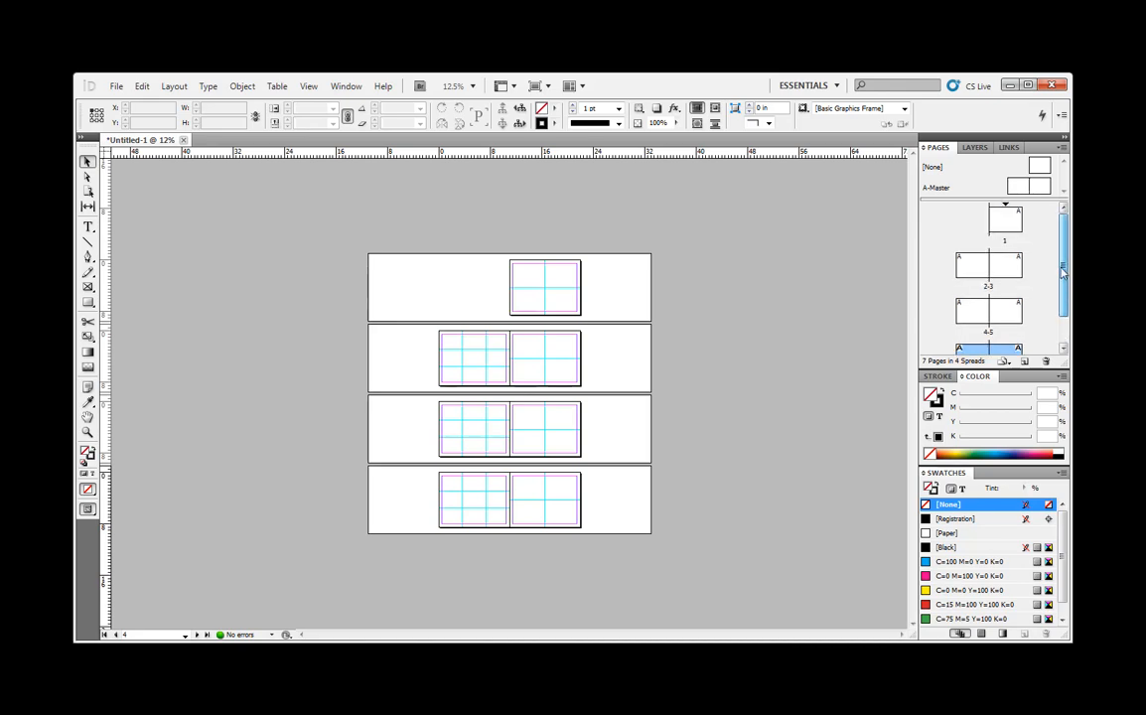
pyautogui.click(940, 307)
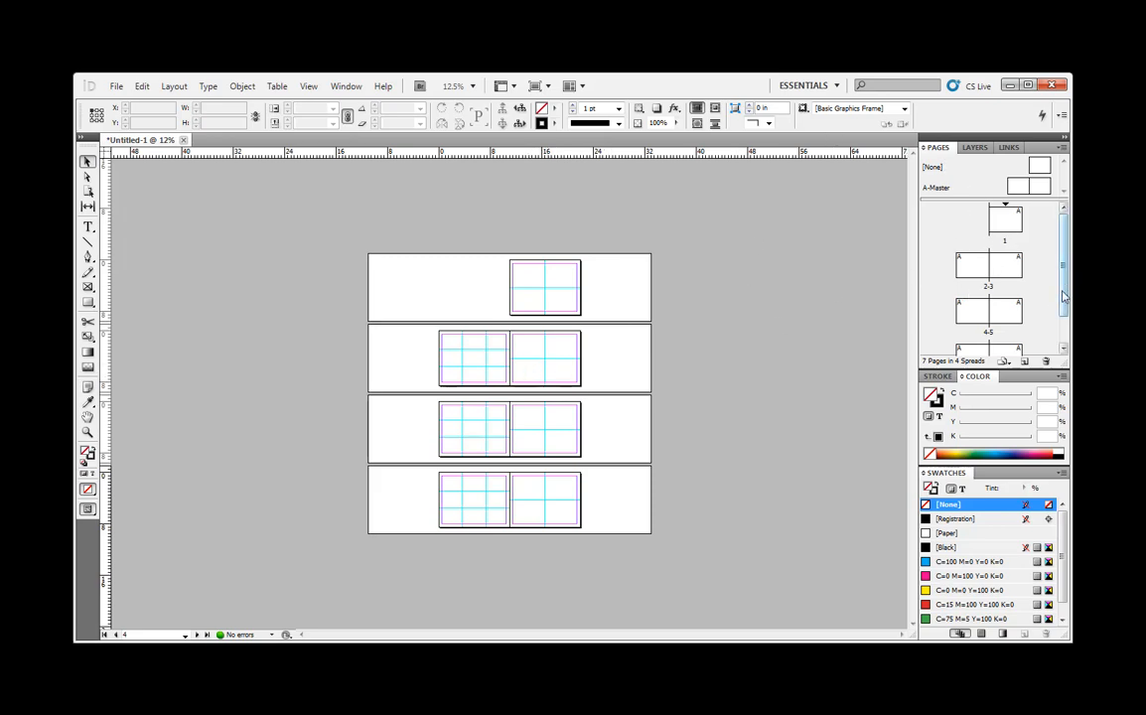
pyautogui.scroll(-2, 1065, 325)
pyautogui.scroll(2, 1064, 324)
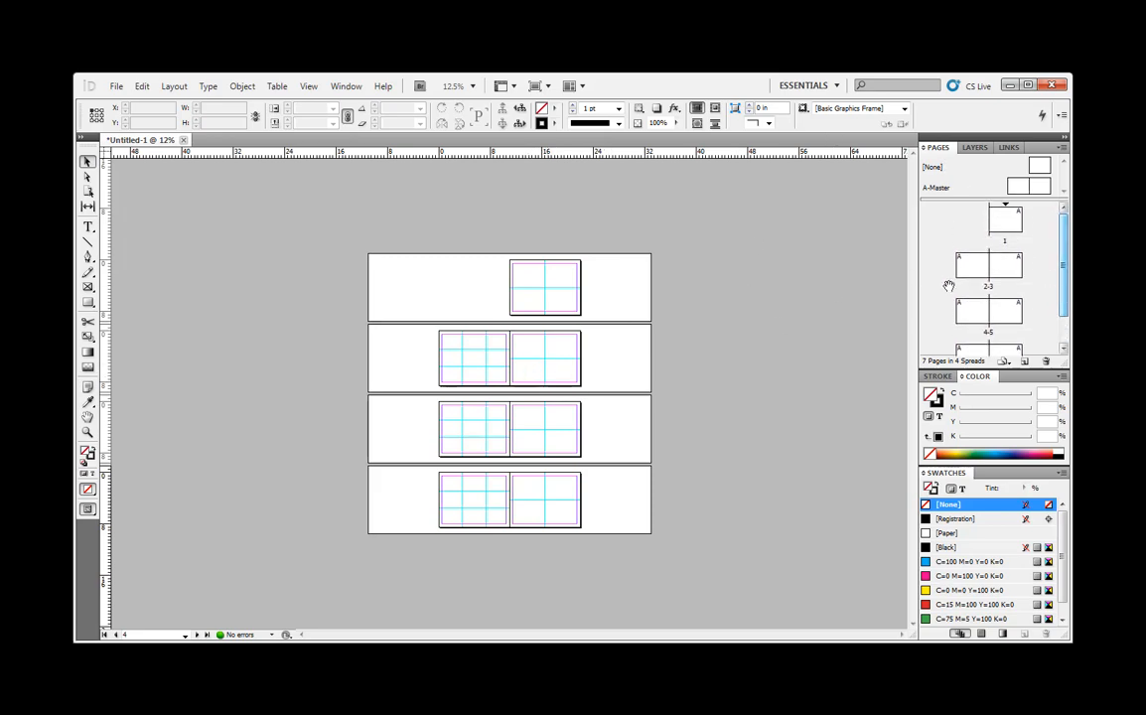